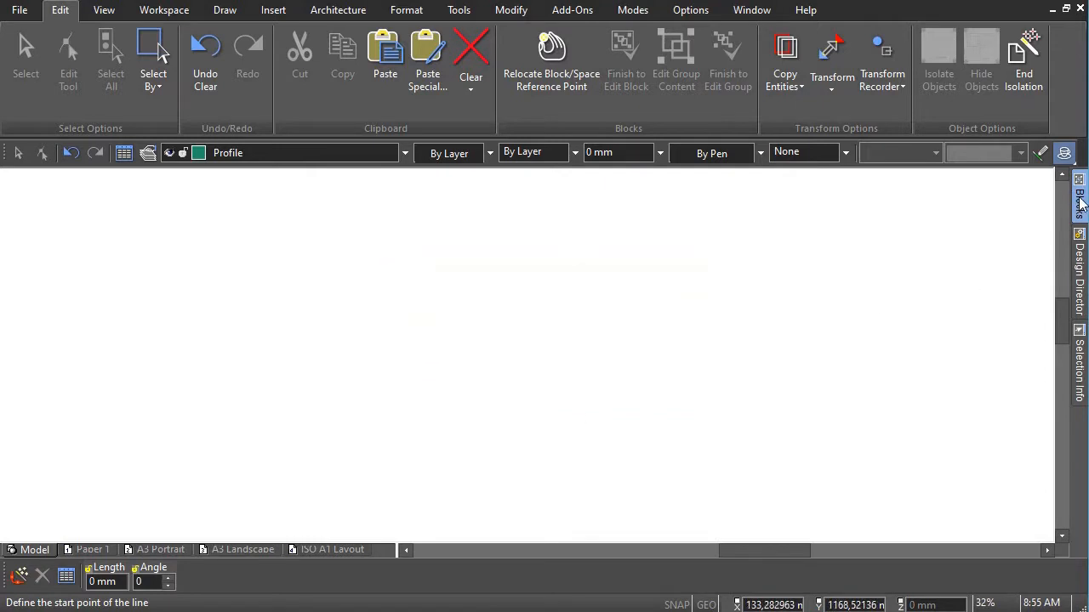
Step: Insert the Sketch block from the block library into the empty drawing
{"action": "mouse_move", "coordinate": [1079, 202]}
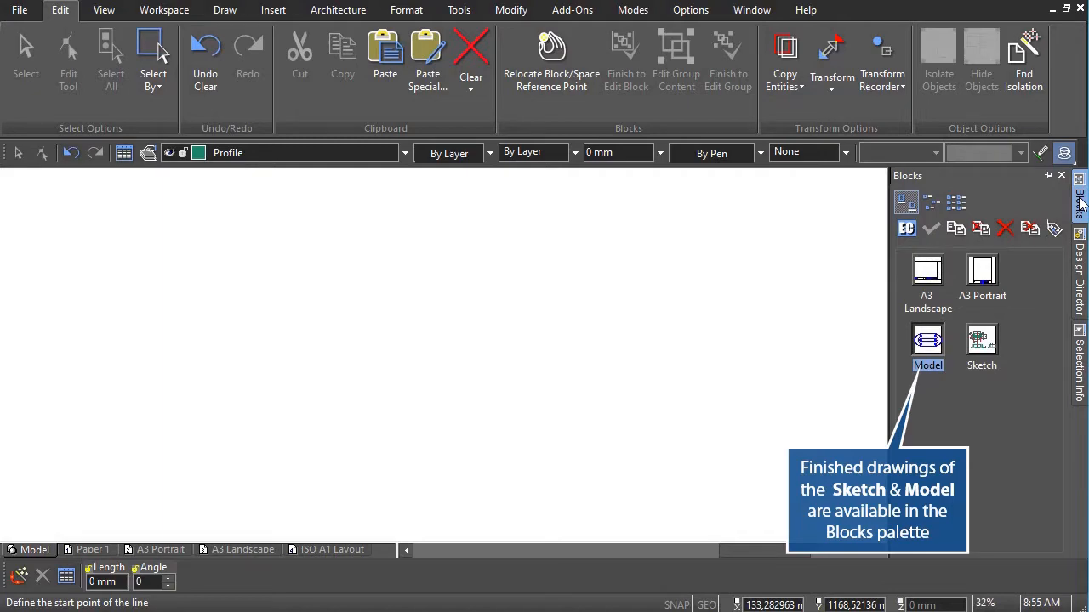
{"action": "mouse_move", "coordinate": [983, 347]}
{"action": "left_mouse_down"}
{"action": "mouse_move", "coordinate": [753, 414]}
{"action": "mouse_move", "coordinate": [387, 392]}
{"action": "left_mouse_up"}
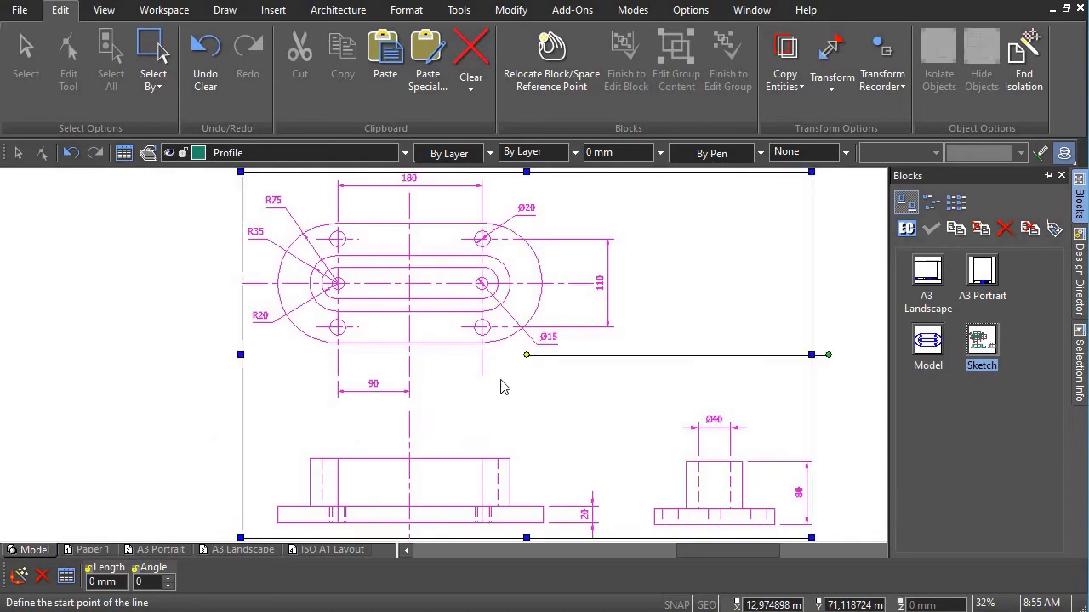
{"action": "scroll", "coordinate": [613, 373], "scroll_direction": "down", "scroll_amount": 2}
{"action": "key", "text": "Escape"}
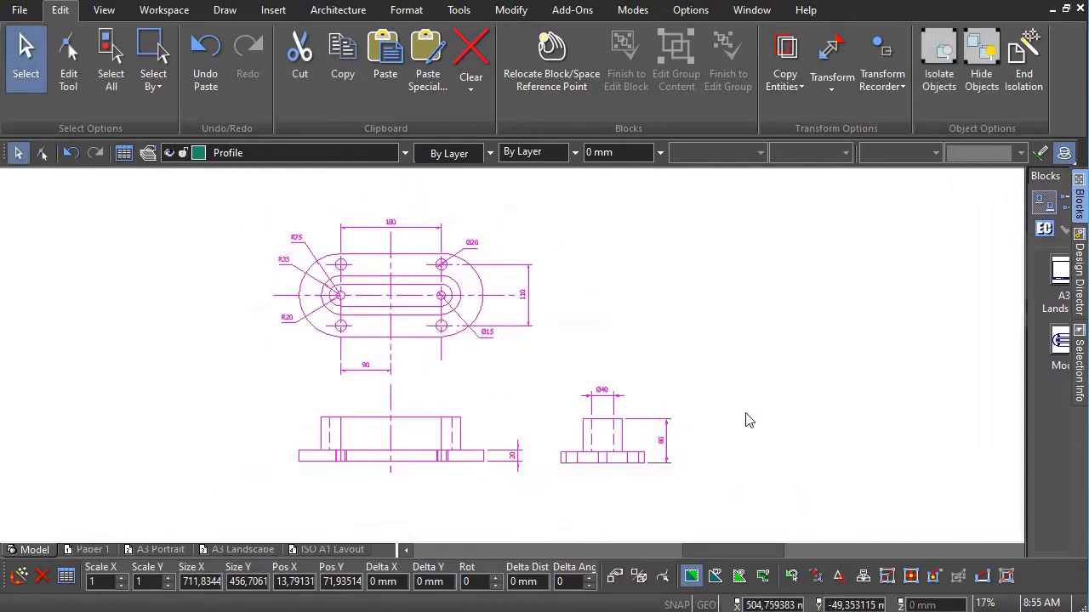
Step: Show the drawing in an isometric view and insert the Model block beside the sketch
{"action": "right_click", "coordinate": [824, 255]}
{"action": "left_click", "coordinate": [1017, 237]}
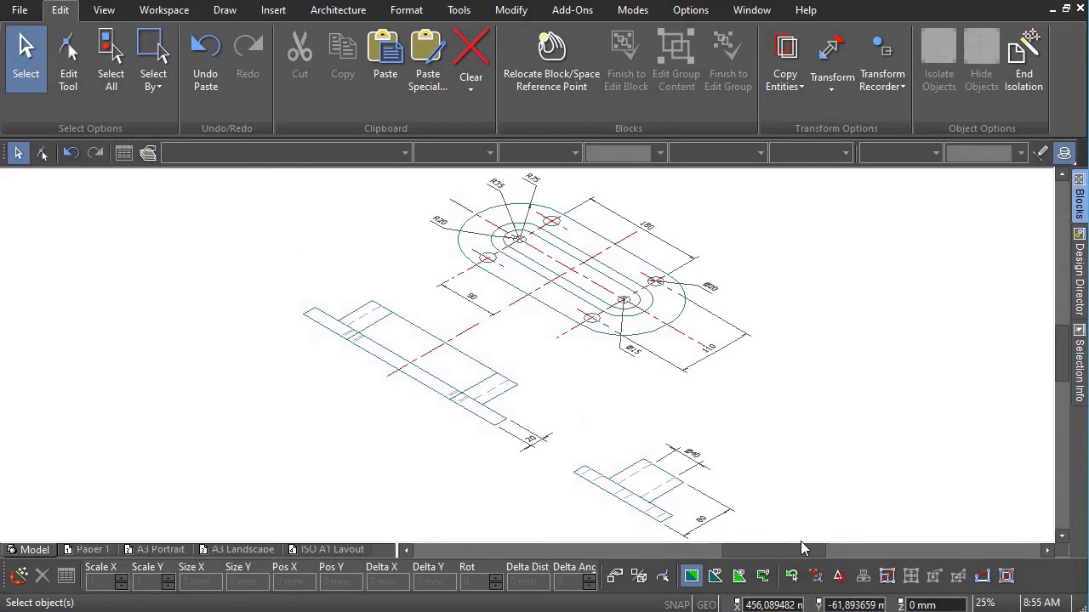
{"action": "left_click_drag", "start_coordinate": [771, 549], "coordinate": [817, 549]}
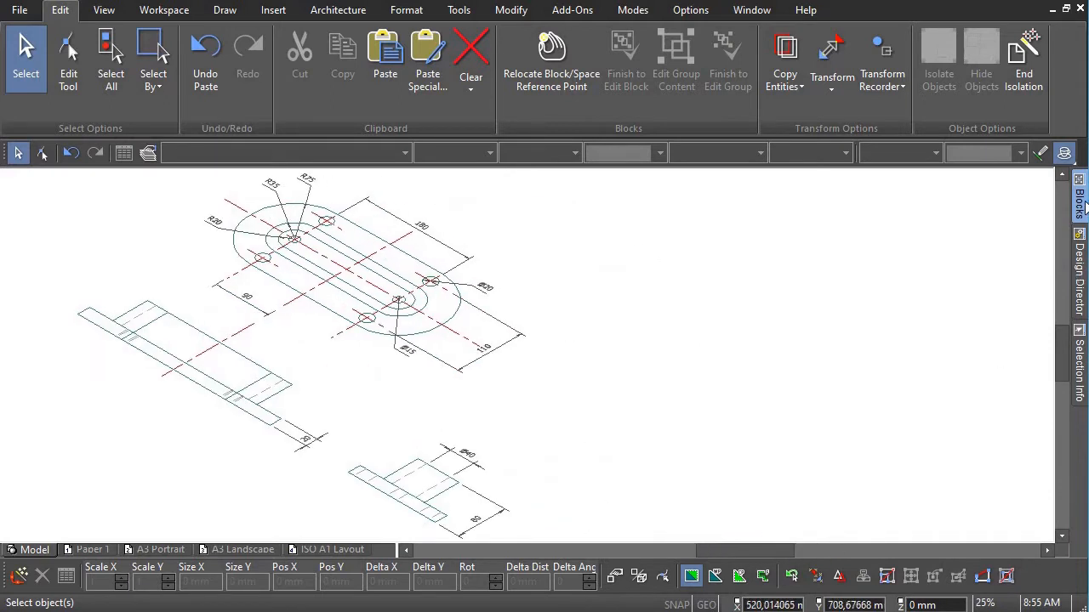
{"action": "left_click_drag", "start_coordinate": [927, 341], "coordinate": [733, 335]}
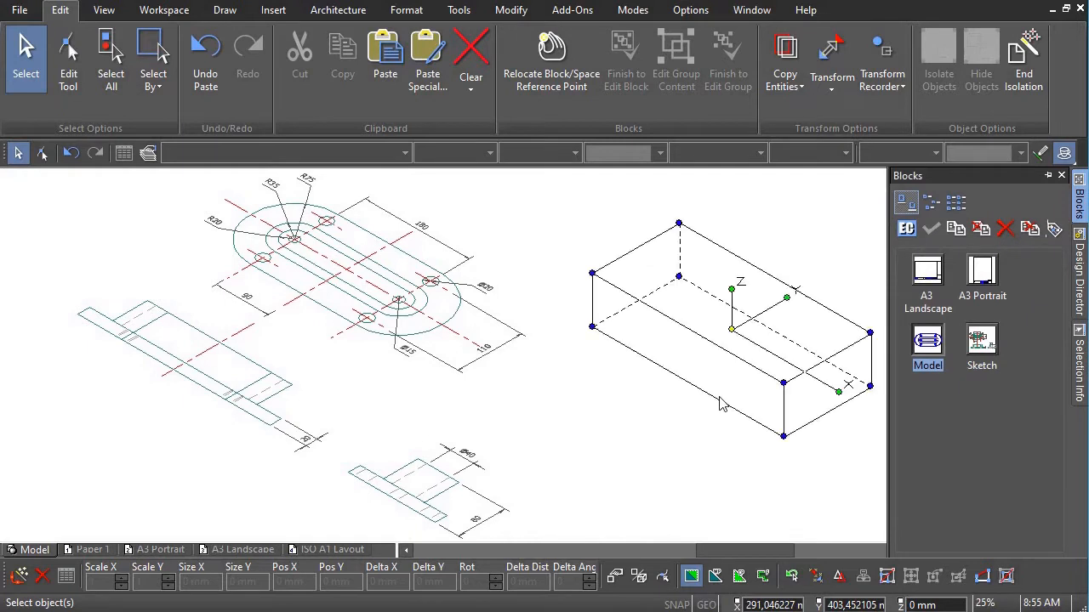
{"action": "left_click", "coordinate": [696, 434]}
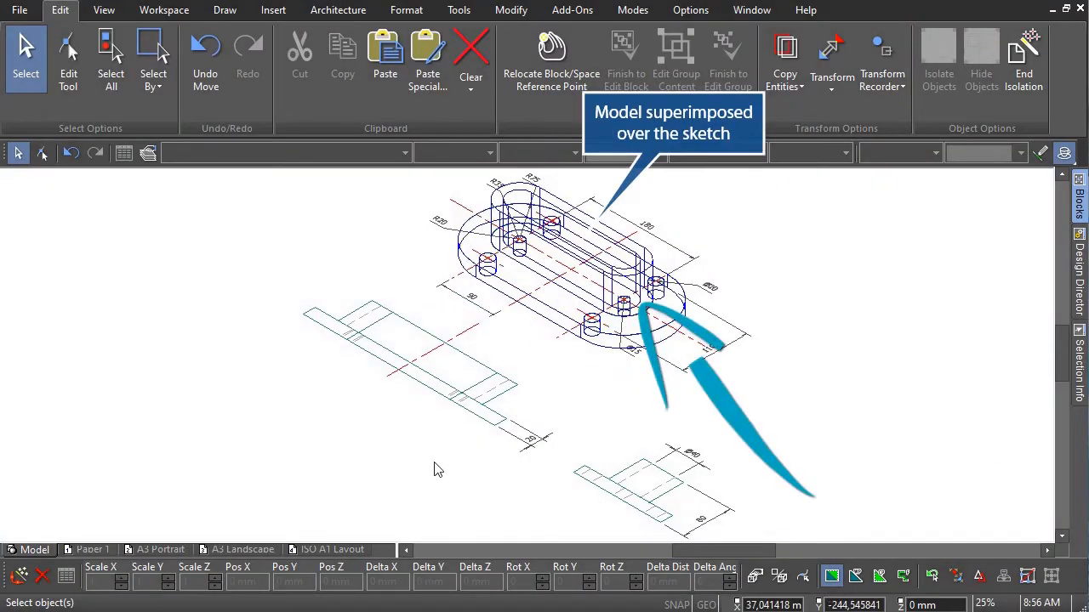
Step: Isolate the model superimposed on the sketch to view it alone, and end the isolation
{"action": "left_click", "coordinate": [598, 231]}
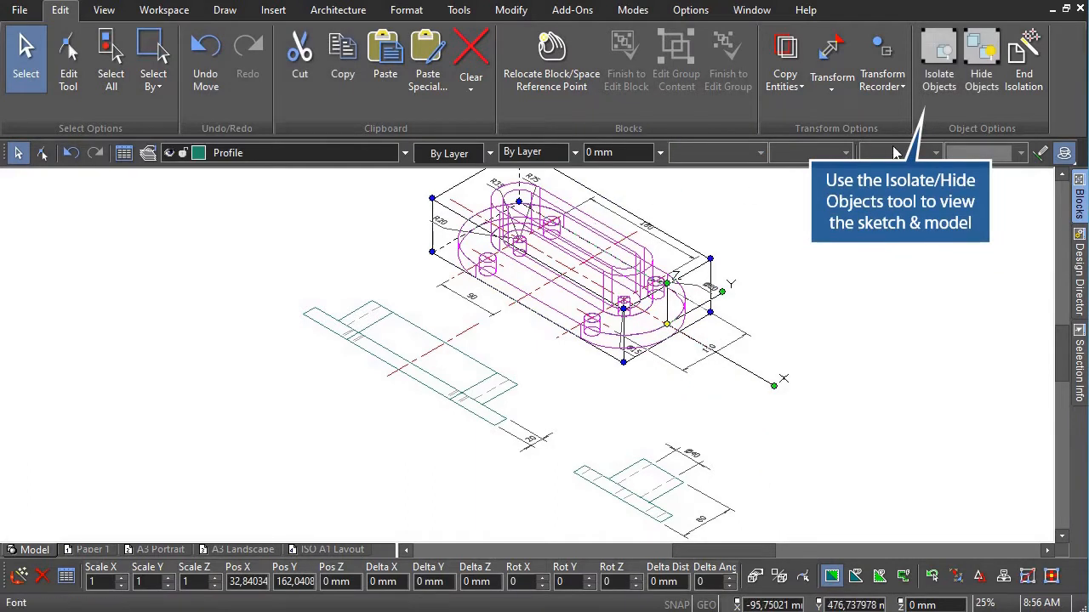
{"action": "left_click", "coordinate": [939, 60]}
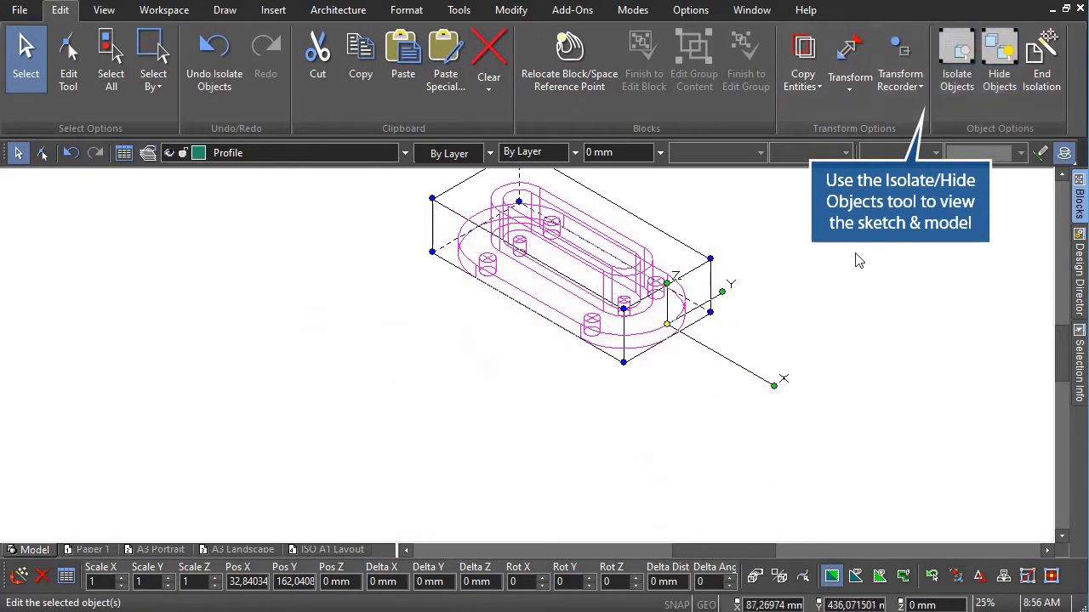
{"action": "left_click", "coordinate": [887, 251]}
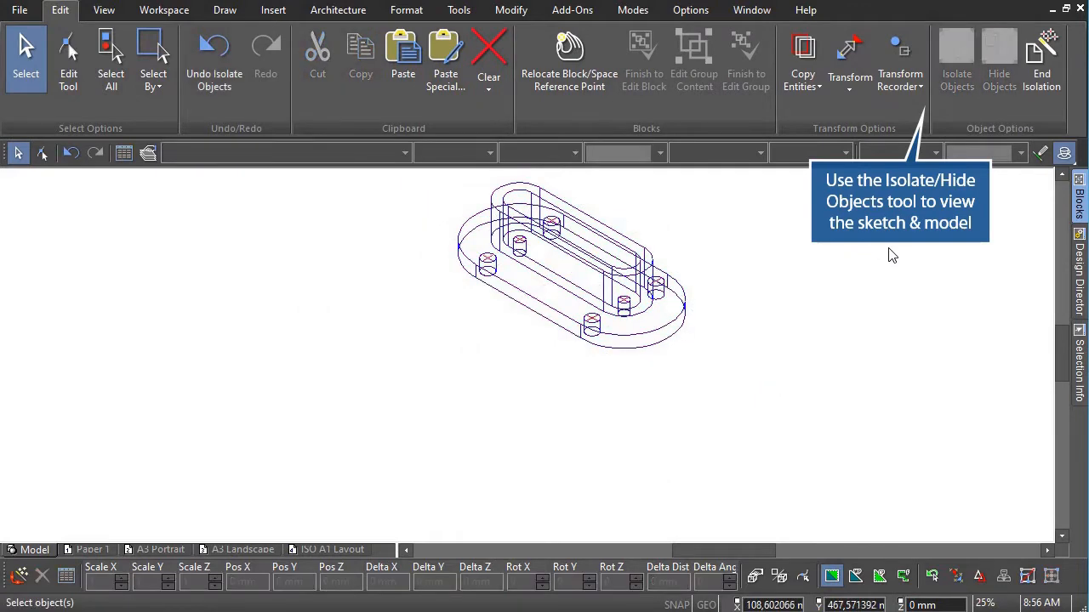
{"action": "left_click", "coordinate": [1042, 59]}
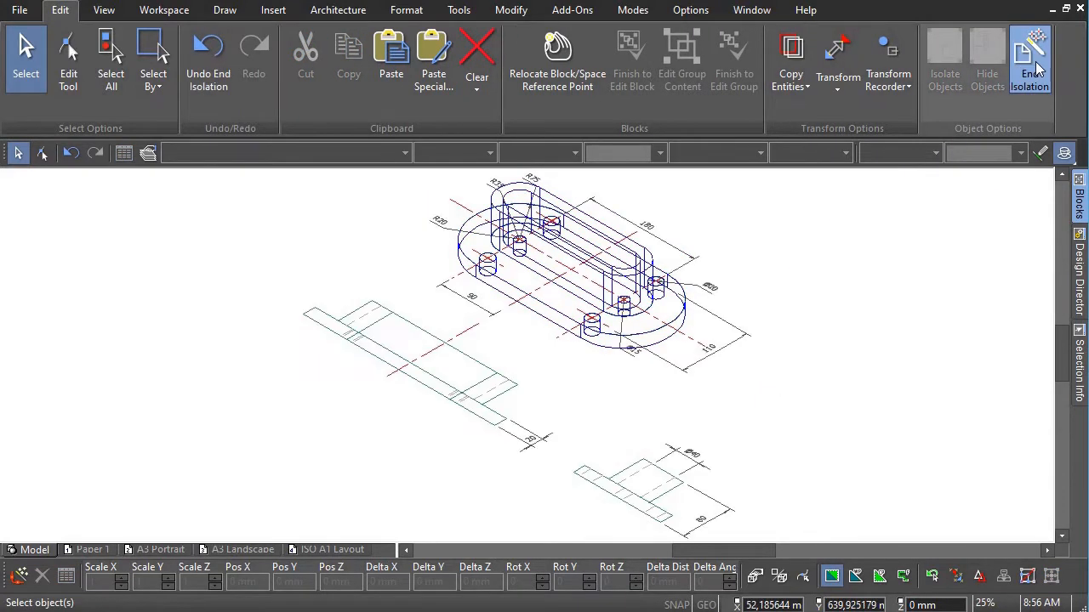
Step: Hide the superimposed model so that only the sketch is displayed
{"action": "left_click", "coordinate": [667, 339]}
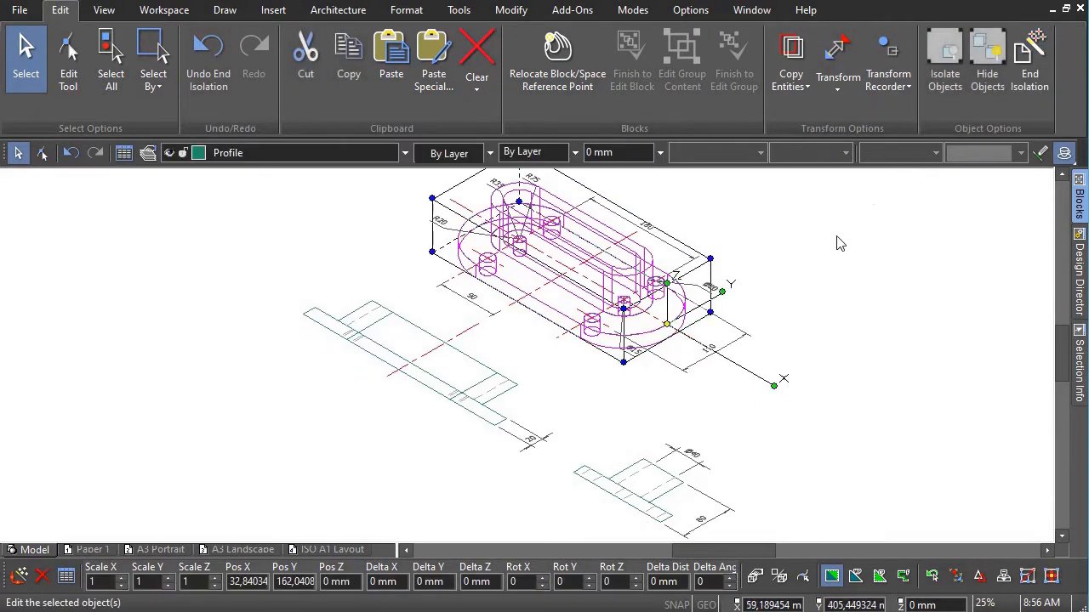
{"action": "left_click", "coordinate": [984, 77]}
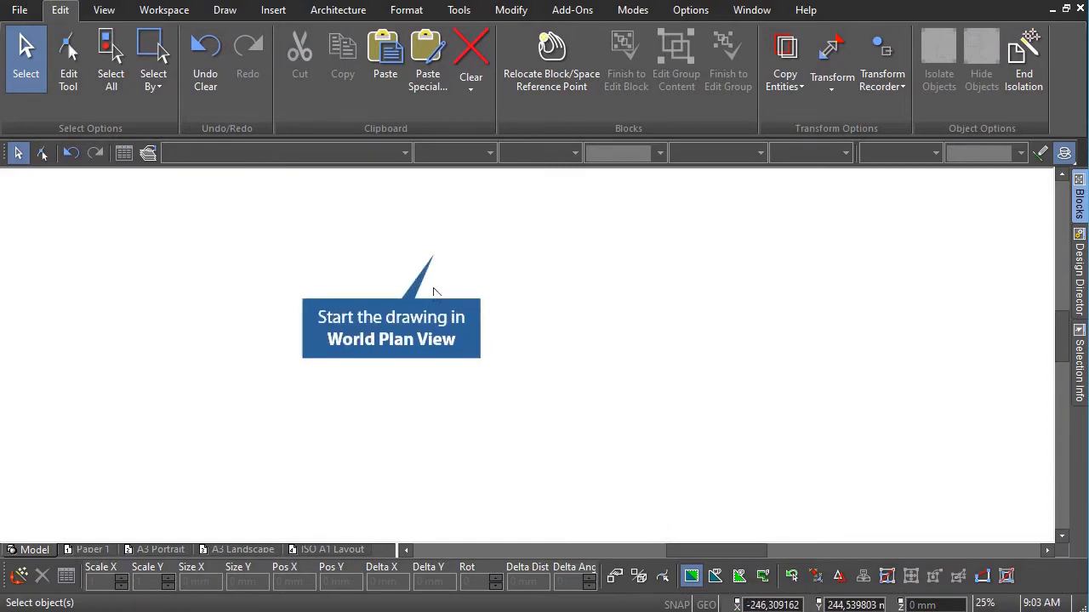
Step: Draw a single horizontal line 330 mm long at an angle of 0 in the empty plan-view drawing
{"action": "right_click", "coordinate": [434, 292]}
{"action": "left_click", "coordinate": [448, 244]}
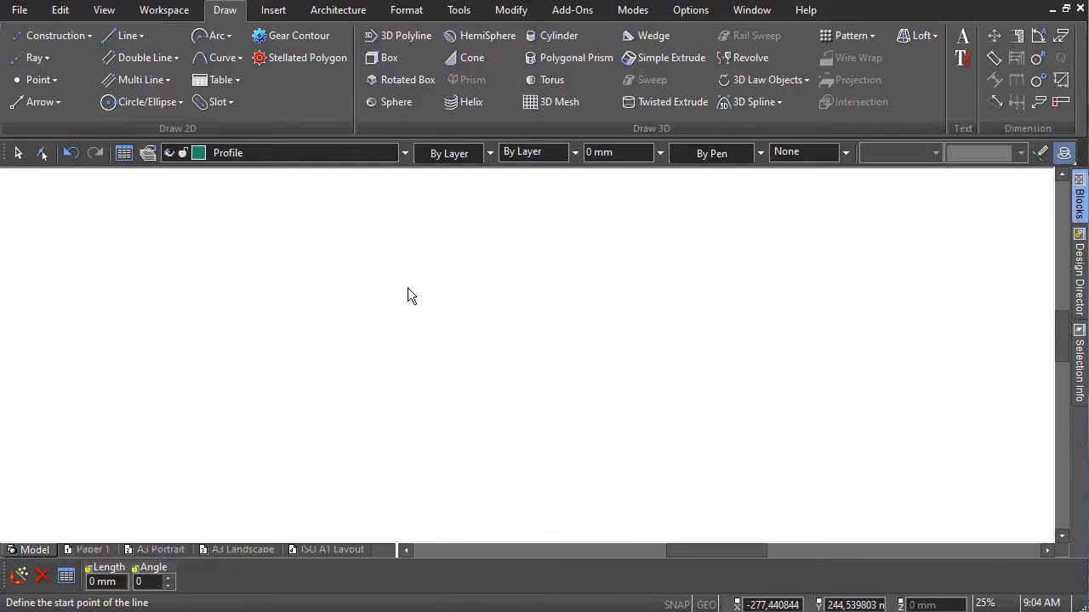
{"action": "left_click", "coordinate": [136, 36]}
{"action": "left_click", "coordinate": [142, 58]}
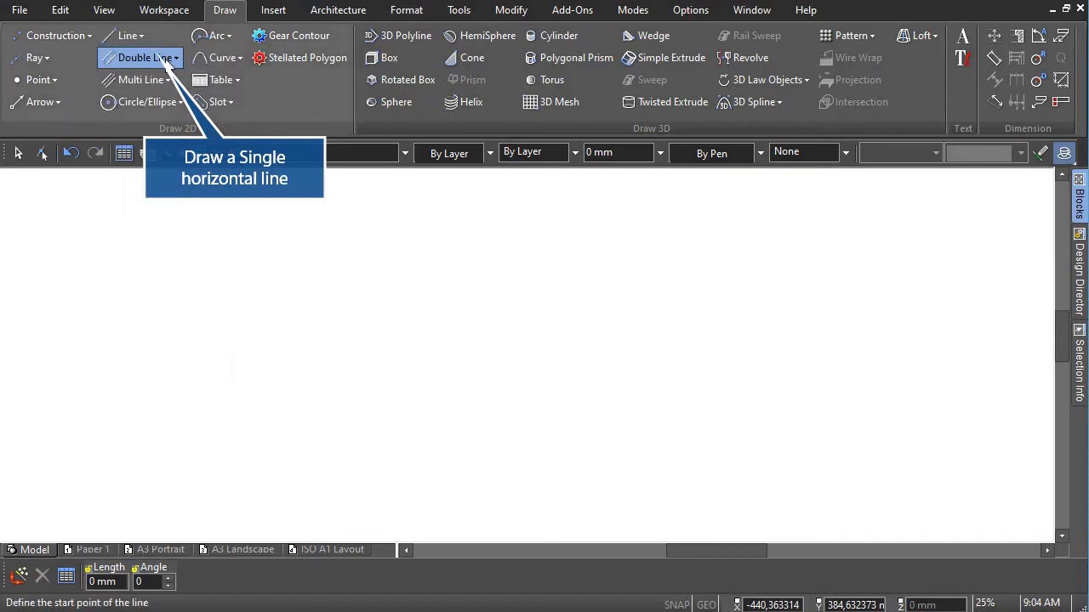
{"action": "left_click", "coordinate": [164, 378]}
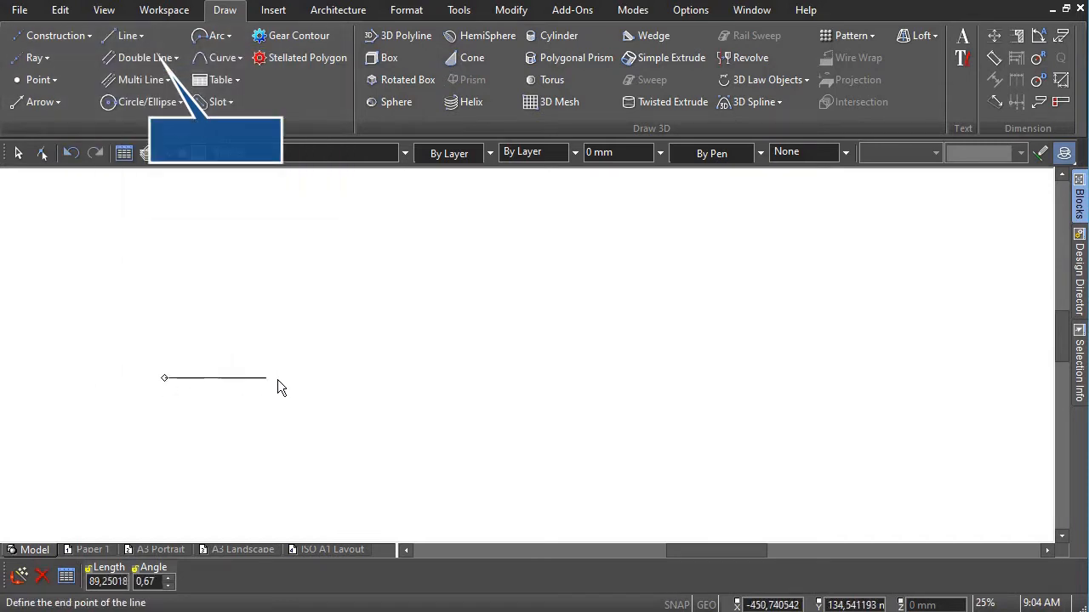
{"action": "type", "text": "33"}
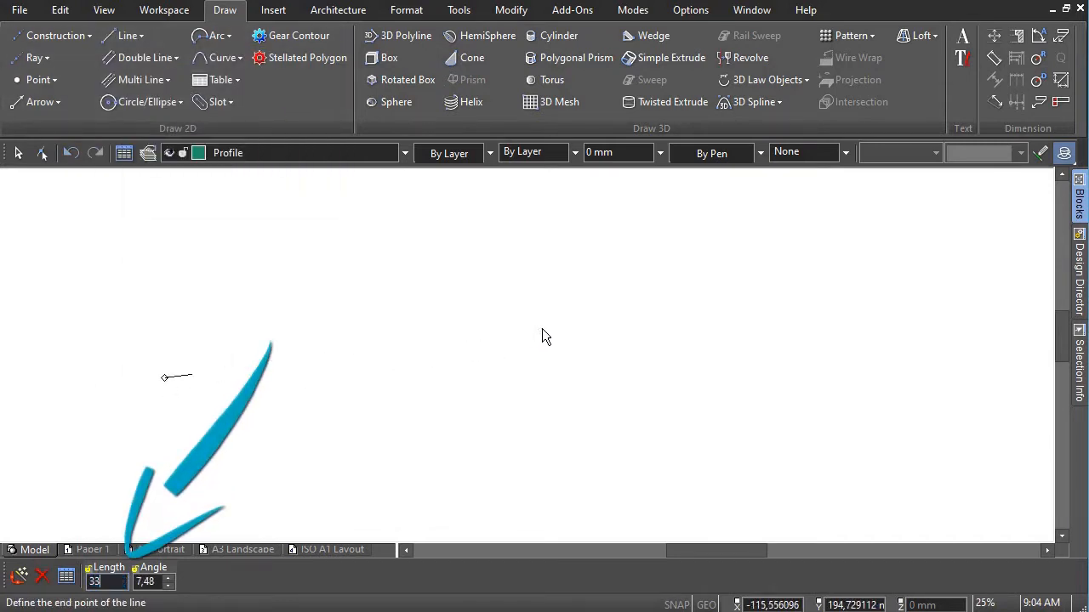
{"action": "type", "text": "0"}
{"action": "key", "text": "Tab"}
{"action": "type", "text": "0"}
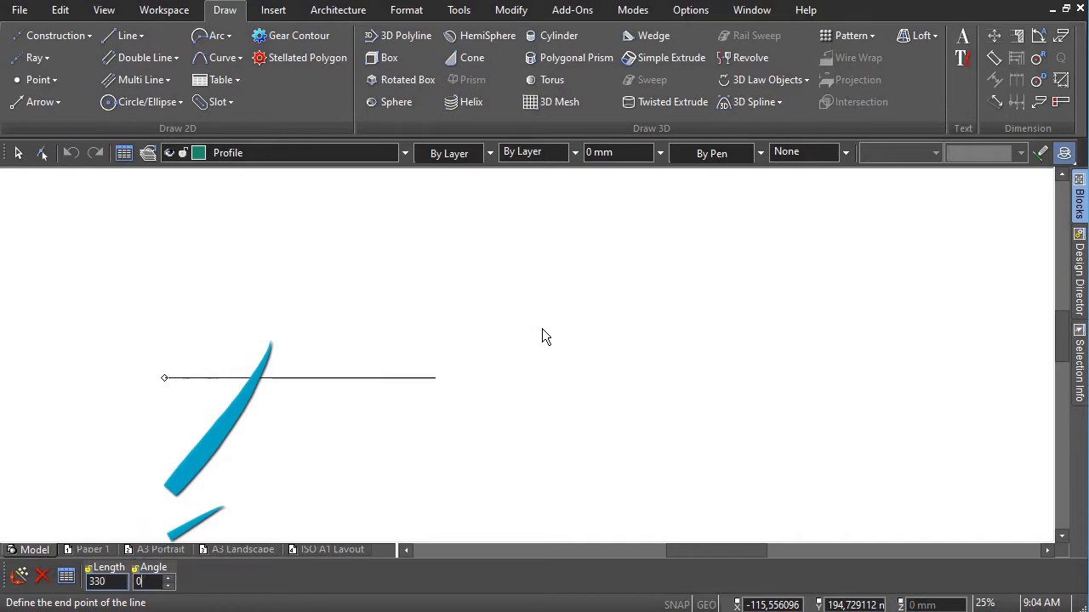
{"action": "key", "text": "Return"}
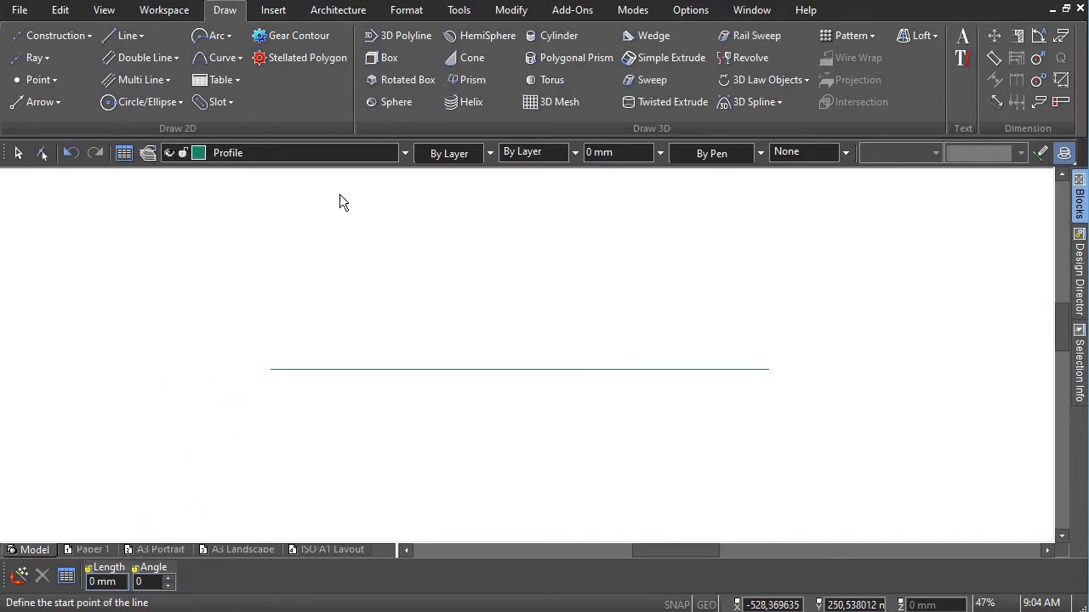
Step: Draw a vertical line about 226 mm long across the horizontal line's left part, and a parallel line offset 180 mm to its right
{"action": "left_click", "coordinate": [341, 193]}
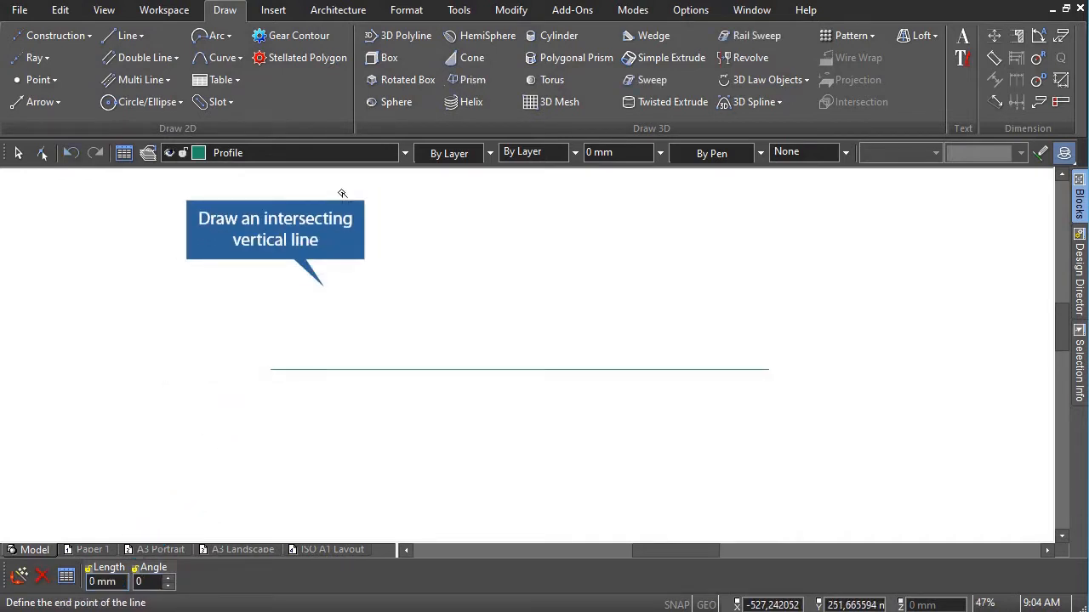
{"action": "left_click", "coordinate": [346, 533]}
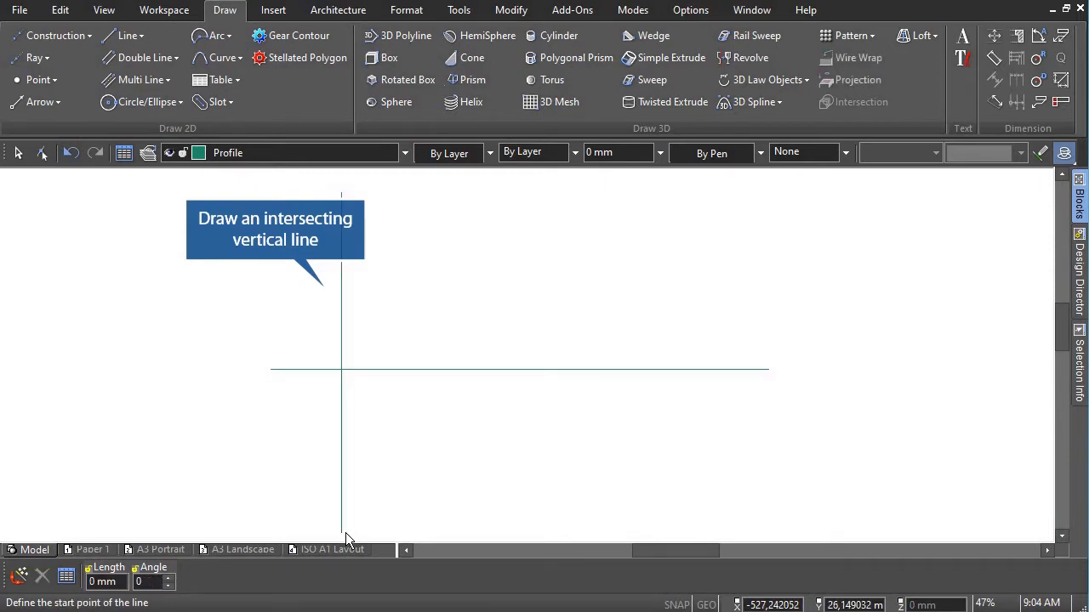
{"action": "left_click", "coordinate": [144, 43]}
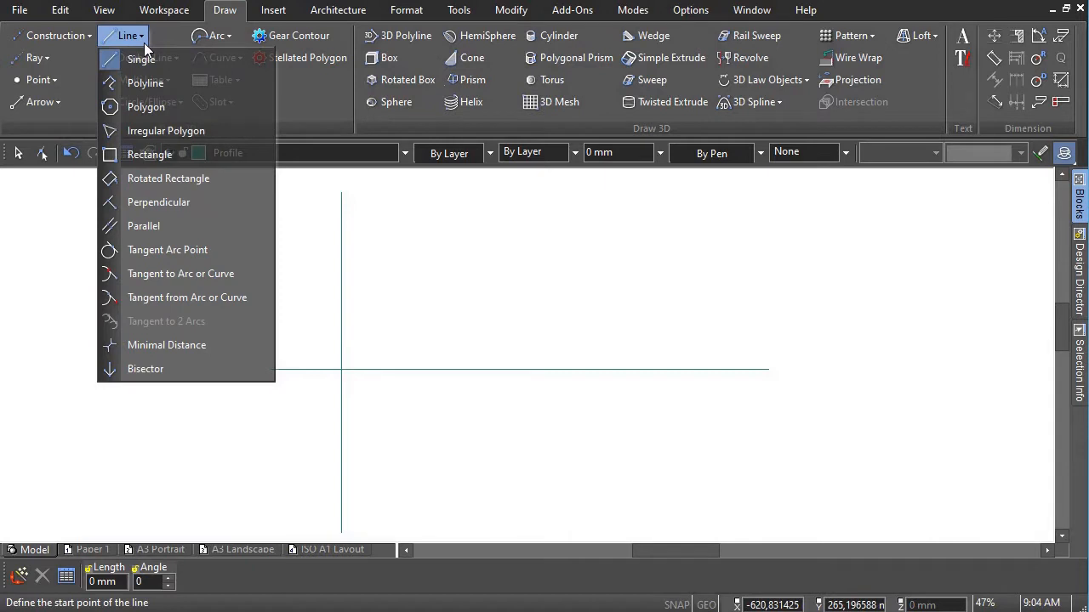
{"action": "left_click", "coordinate": [169, 223]}
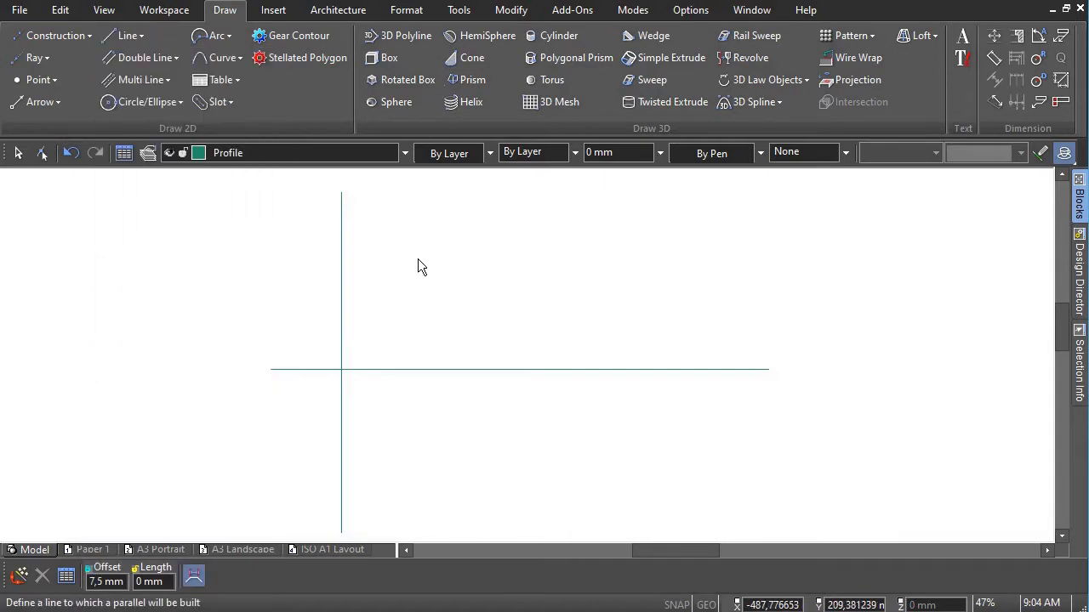
{"action": "type", "text": "180"}
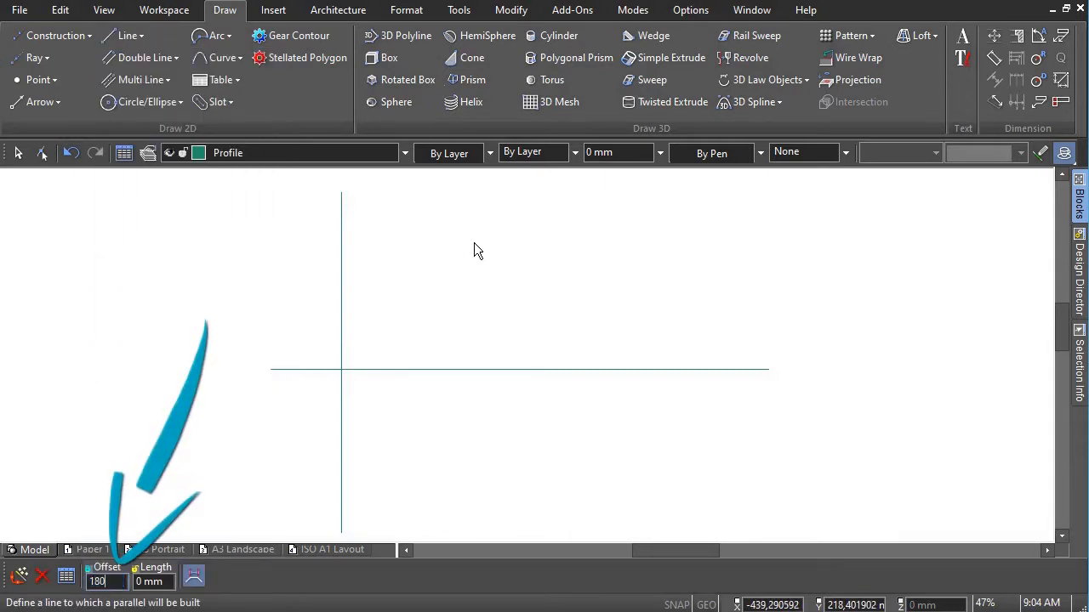
{"action": "left_click", "coordinate": [342, 281]}
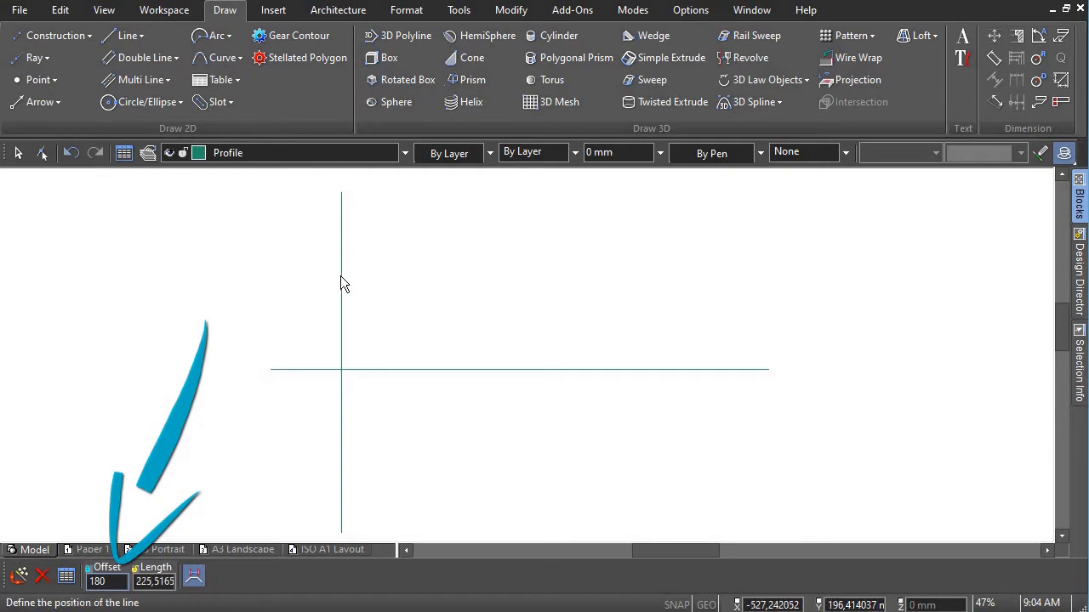
{"action": "left_click", "coordinate": [343, 281]}
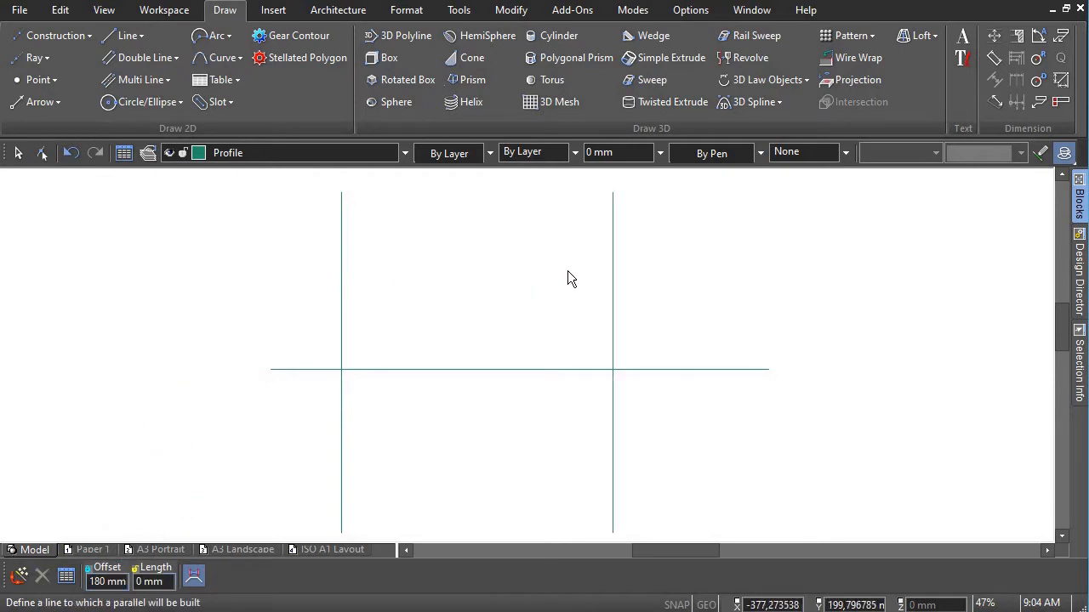
{"action": "key", "text": "Escape"}
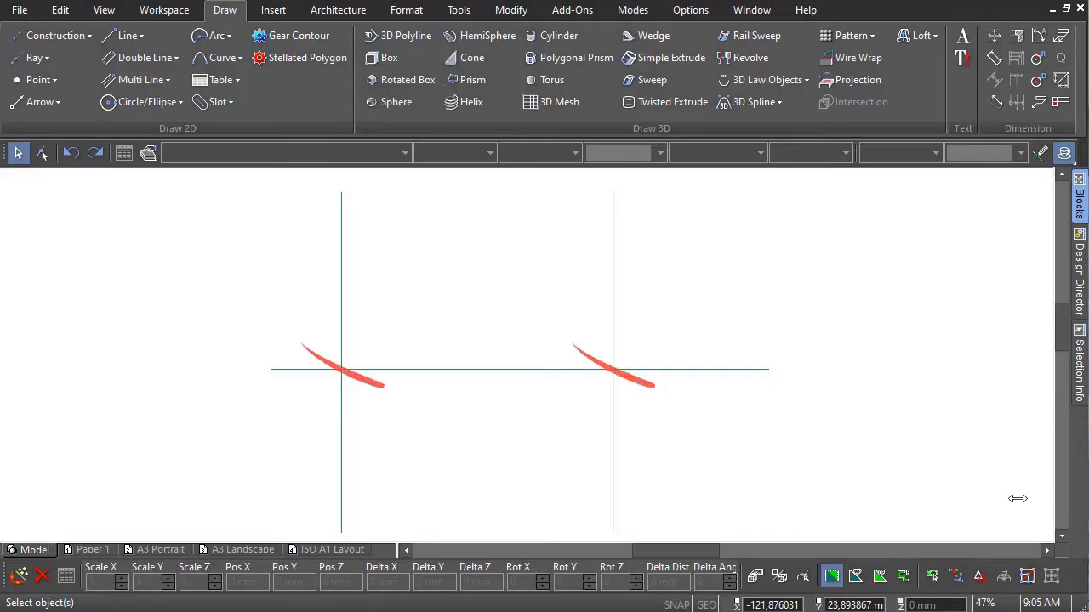
Step: Draw a slot 150 mm wide between the two intersections of the vertical lines with the horizontal line
{"action": "left_click", "coordinate": [230, 102]}
{"action": "left_click", "coordinate": [250, 126]}
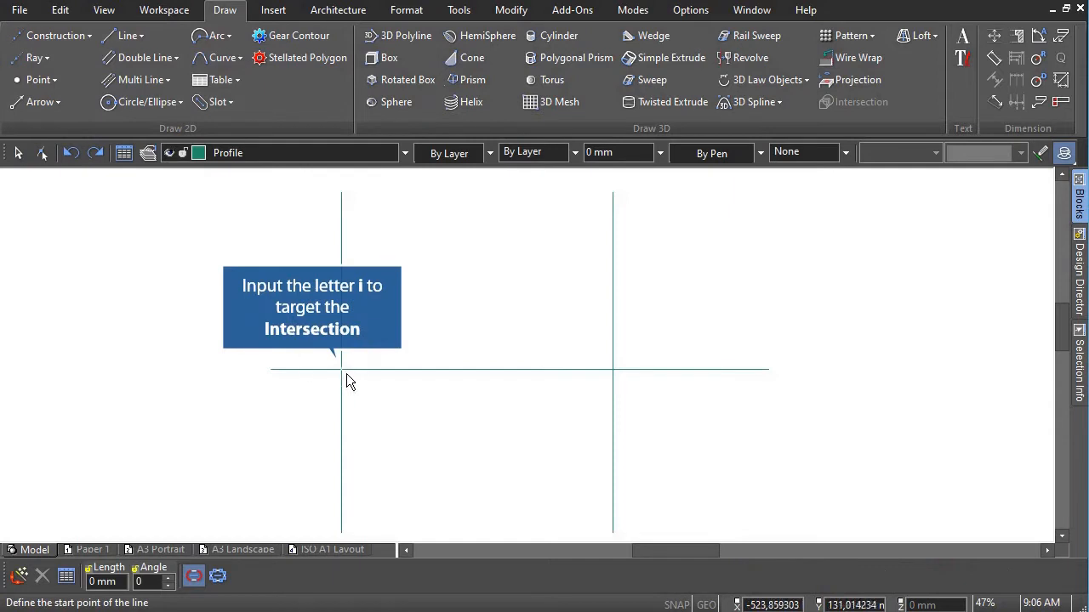
{"action": "left_click", "coordinate": [342, 371]}
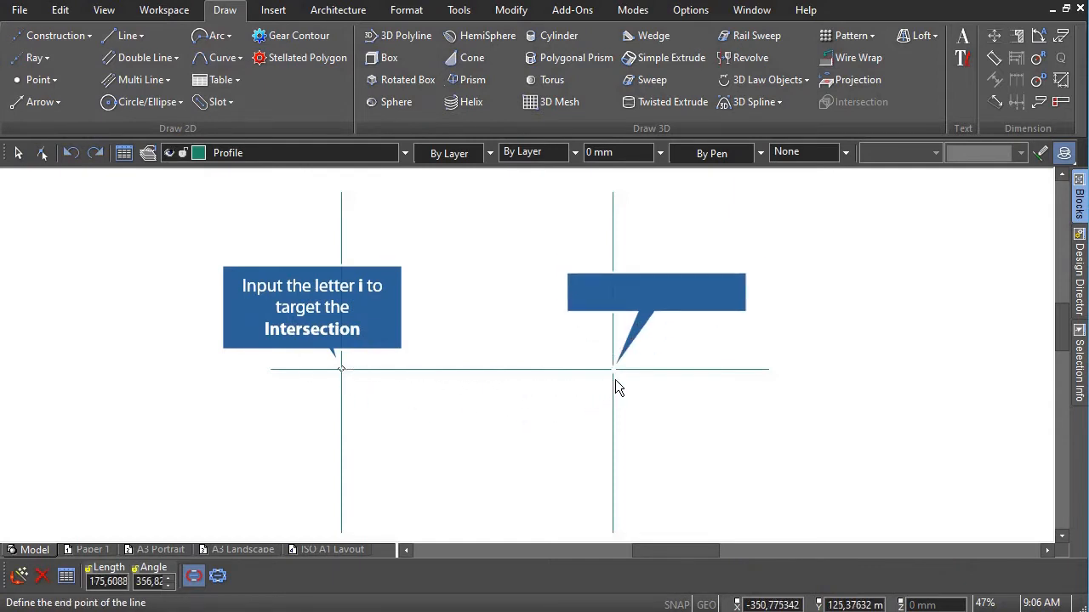
{"action": "left_click", "coordinate": [612, 371]}
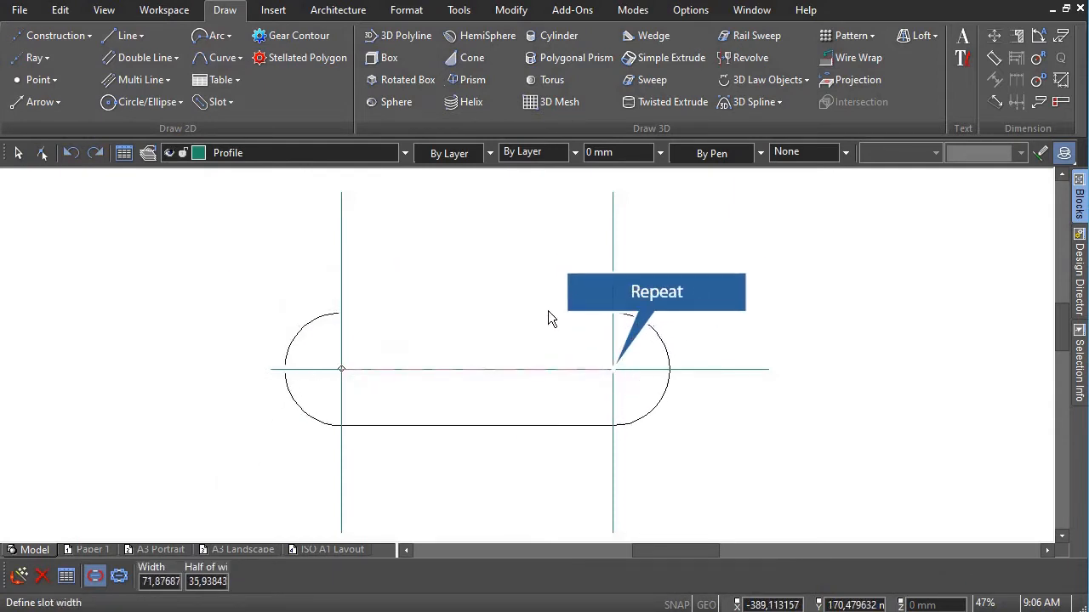
{"action": "type", "text": "150"}
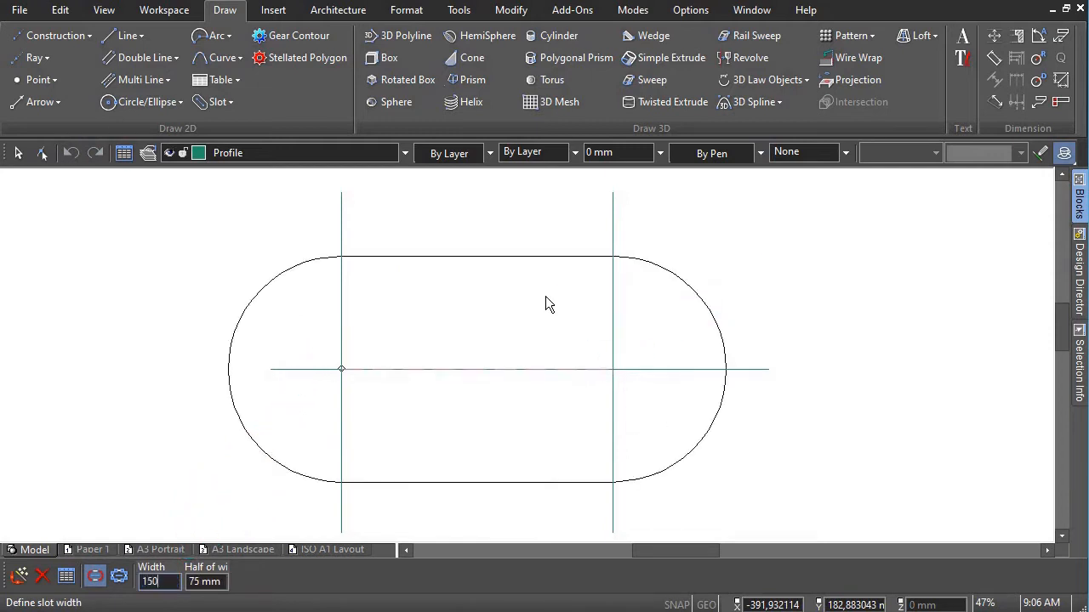
{"action": "key", "text": "Return"}
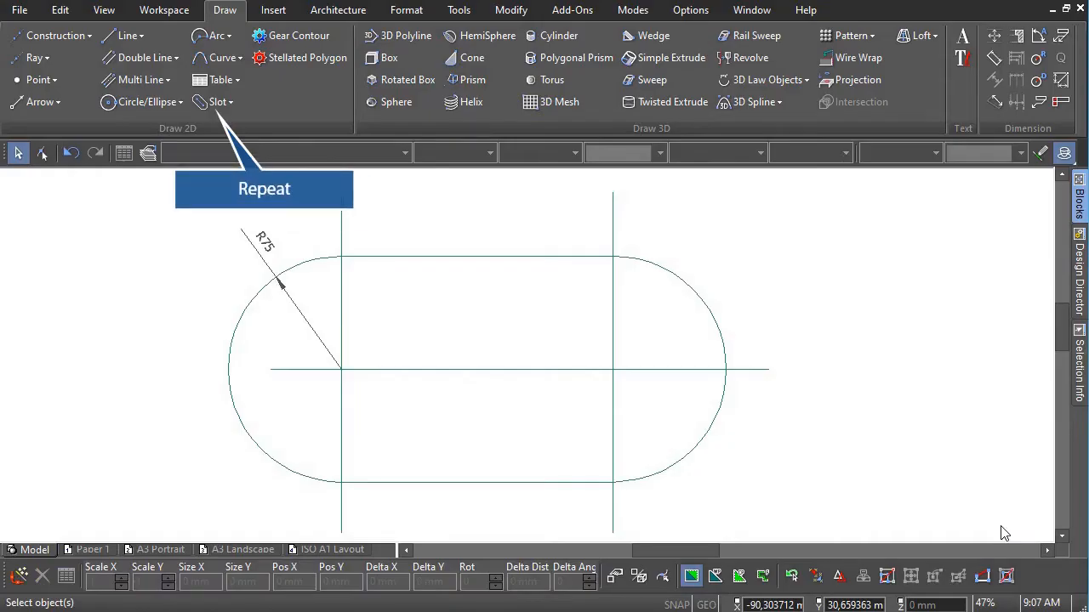
Step: Draw a second slot 70 mm wide inside the first, between the same two centreline intersections
{"action": "left_click", "coordinate": [223, 103]}
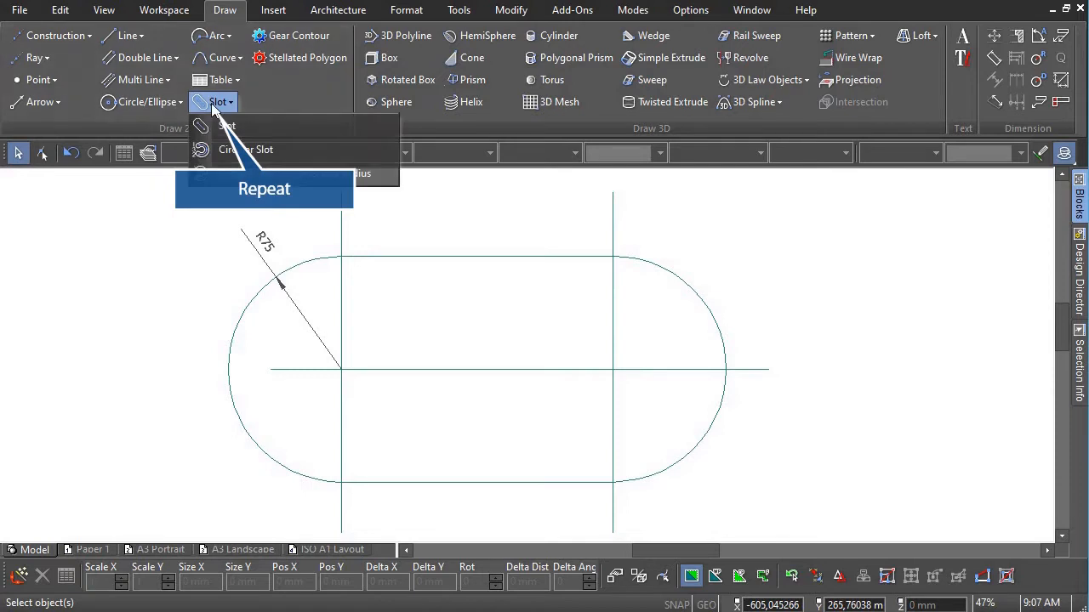
{"action": "left_click", "coordinate": [228, 126]}
{"action": "left_click", "coordinate": [341, 370]}
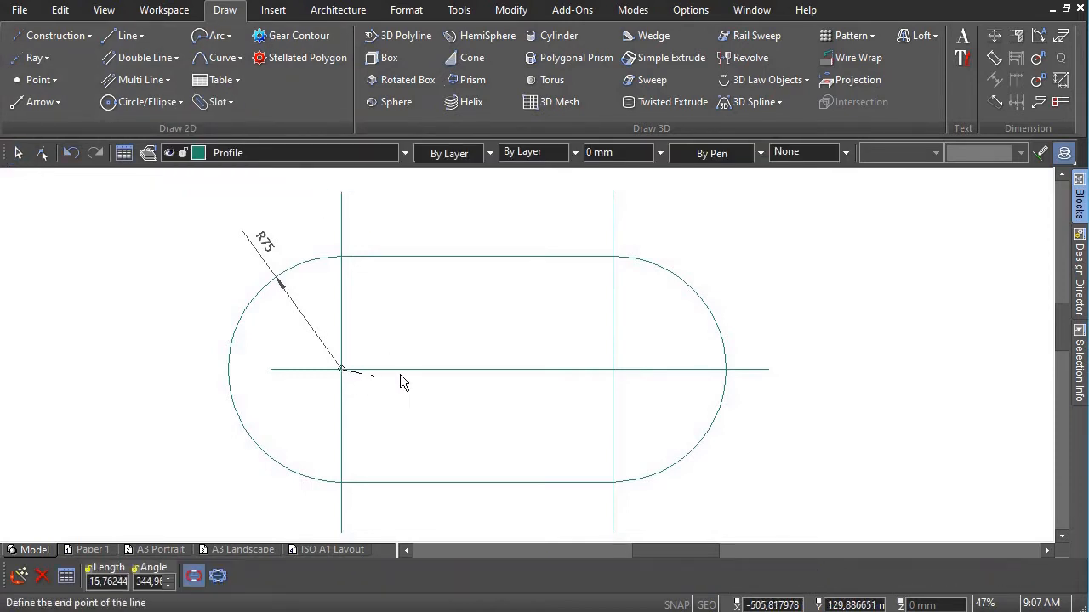
{"action": "left_click", "coordinate": [613, 370]}
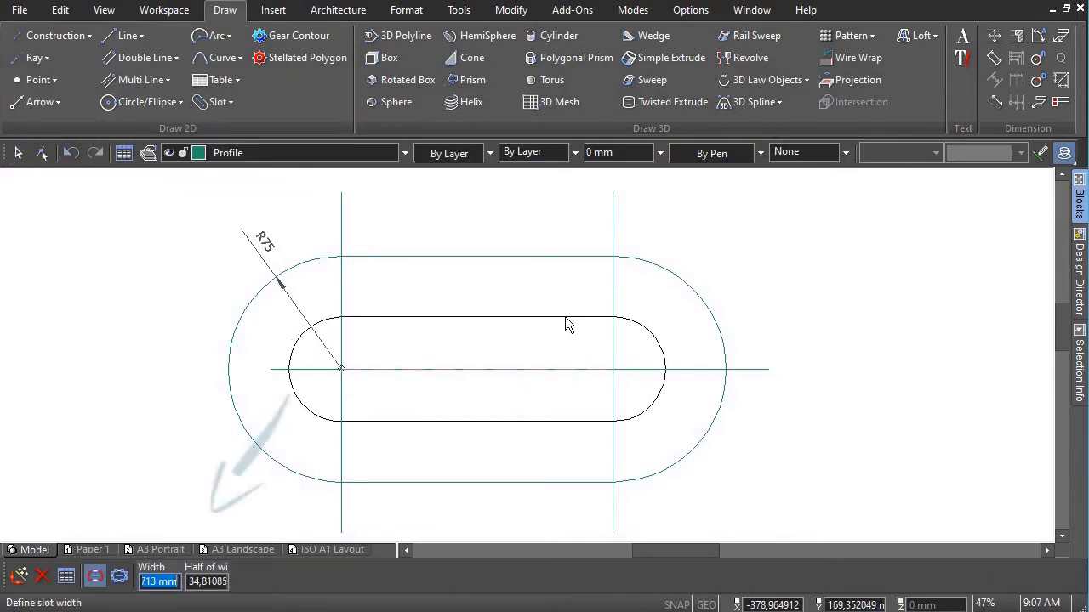
{"action": "type", "text": "70"}
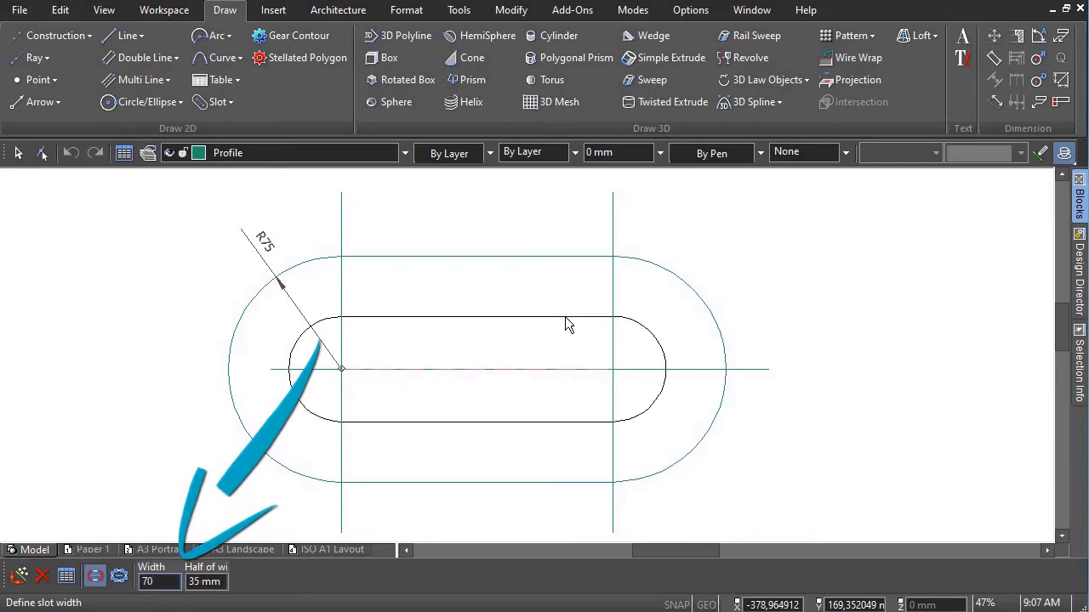
{"action": "key", "text": "Return"}
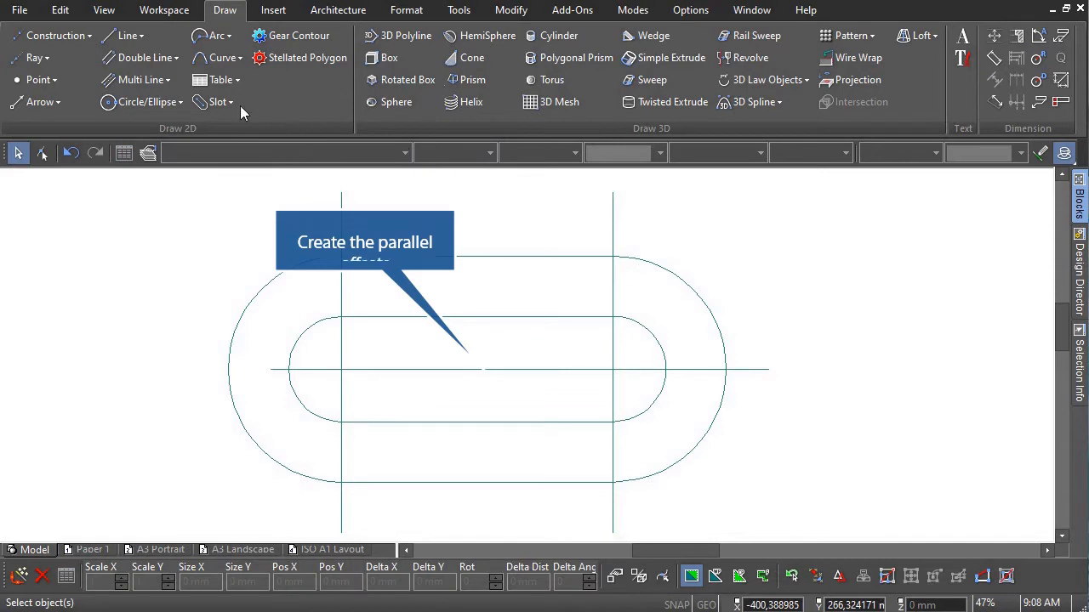
Step: Create parallel lines offset 55 mm above and below the horizontal centreline
{"action": "left_click", "coordinate": [141, 36]}
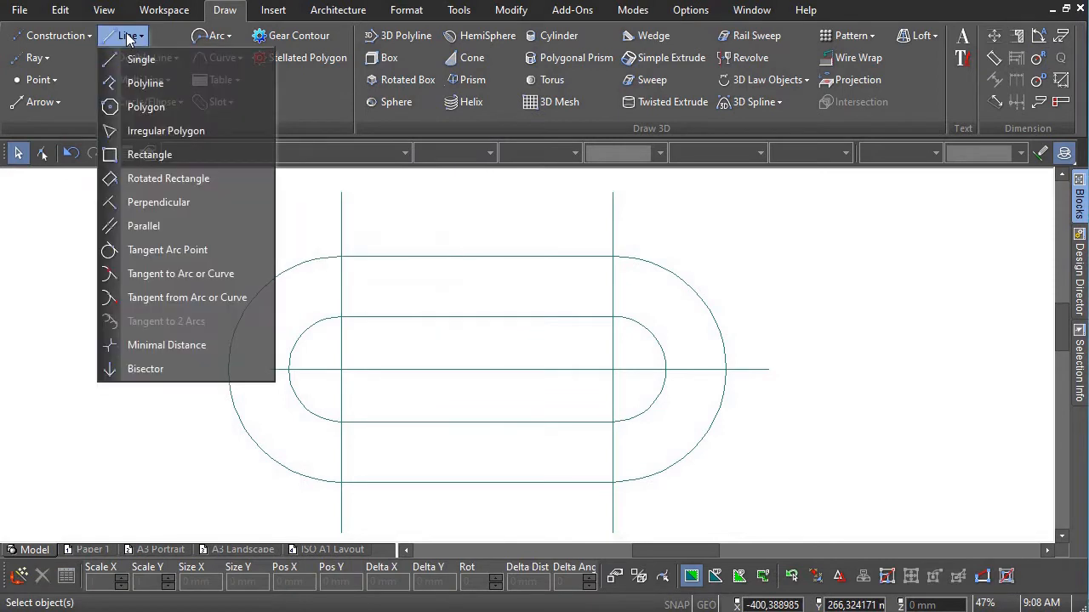
{"action": "left_click", "coordinate": [176, 221]}
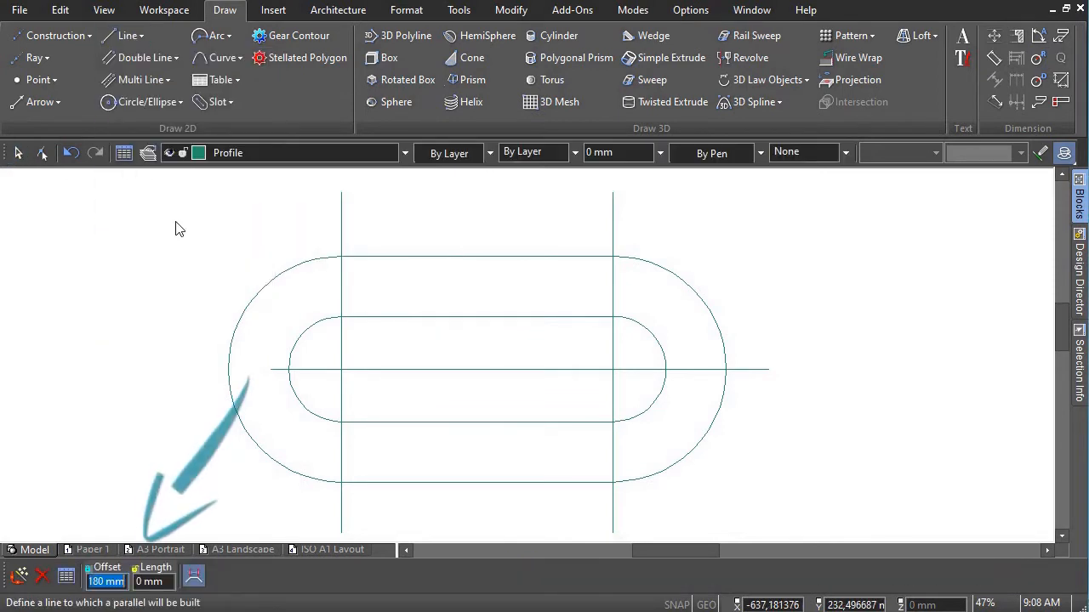
{"action": "type", "text": "55"}
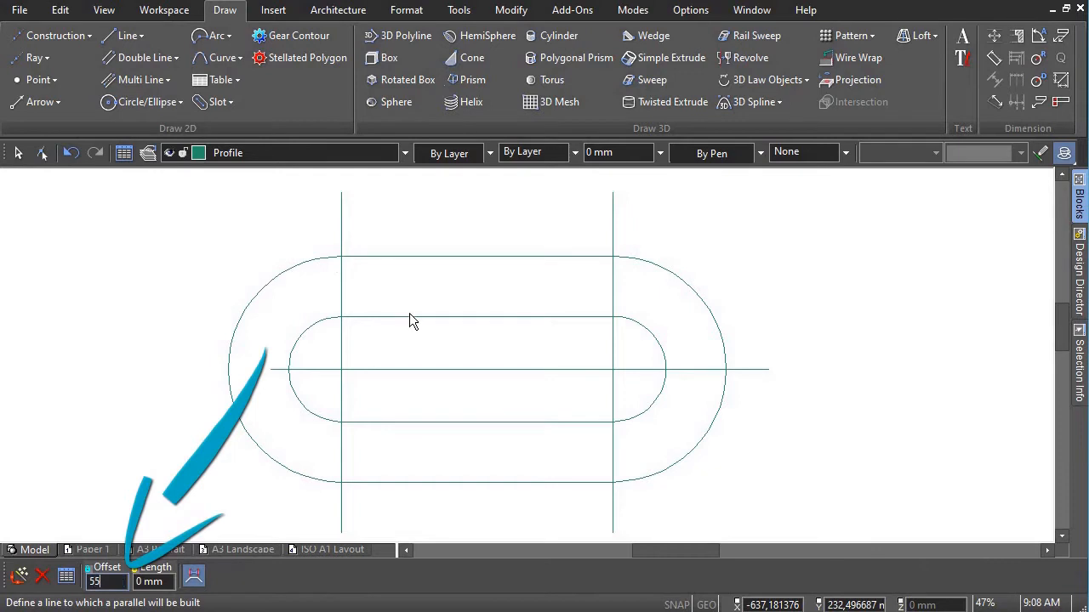
{"action": "left_click", "coordinate": [482, 369]}
{"action": "left_click", "coordinate": [489, 348]}
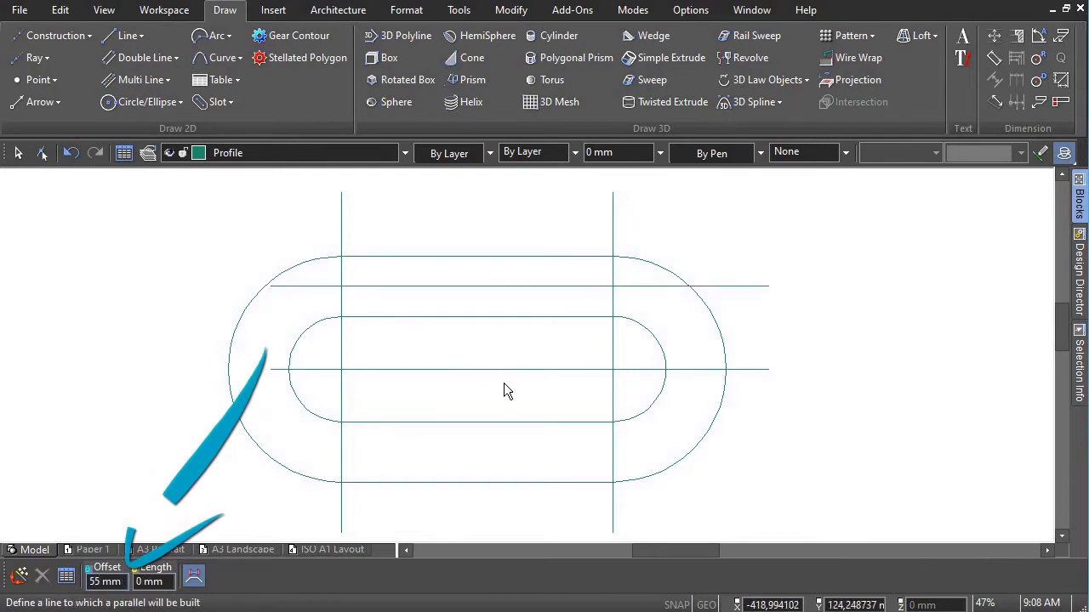
{"action": "left_click", "coordinate": [503, 444]}
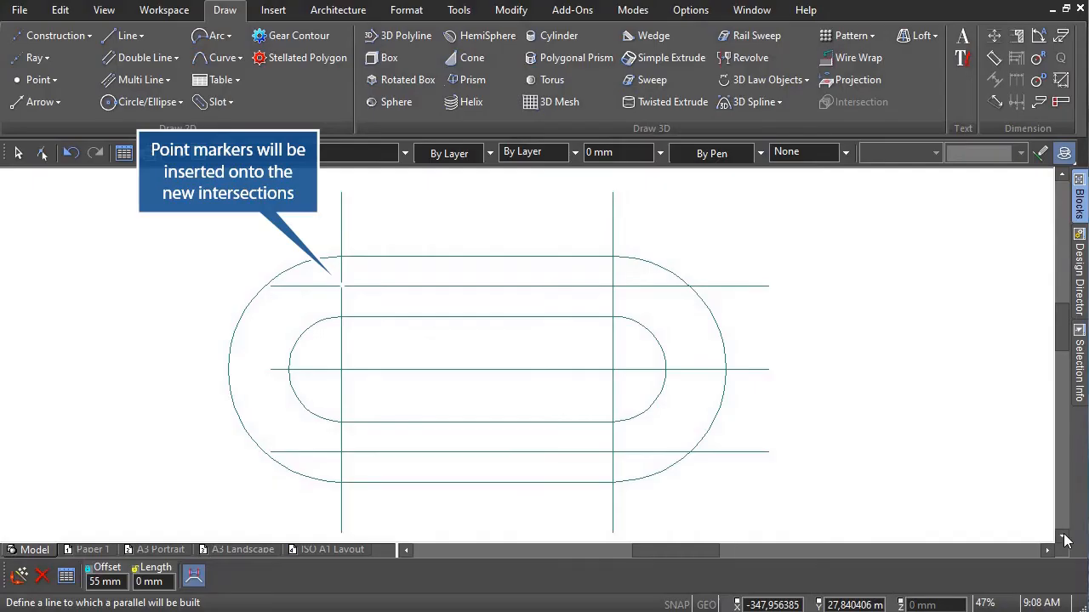
Step: Start the cross point marker and configure its properties with type Cross and a size of 15 mm
{"action": "left_click", "coordinate": [48, 84]}
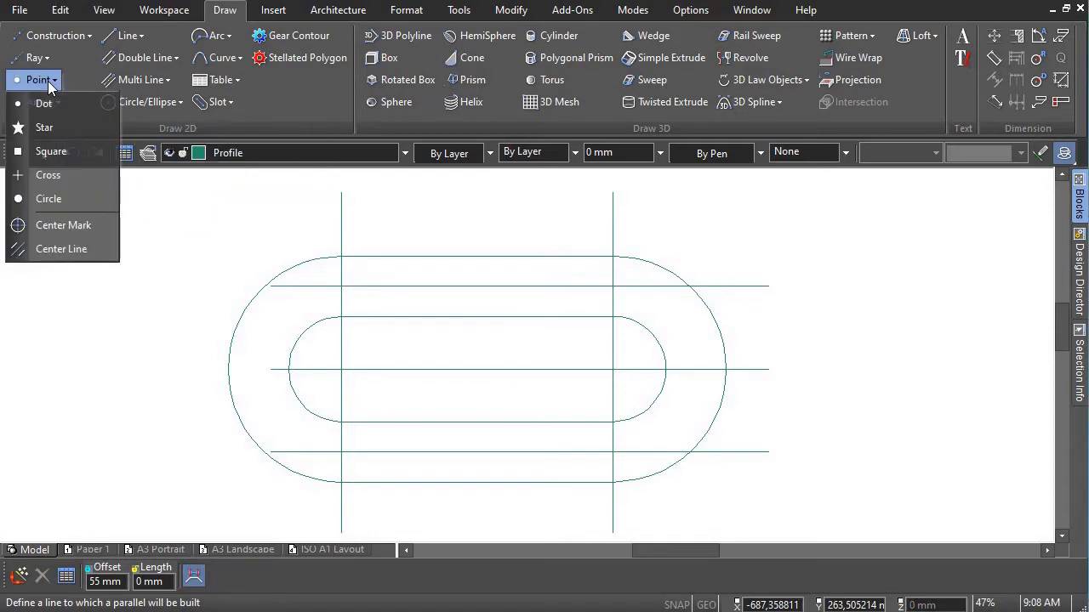
{"action": "left_click", "coordinate": [70, 174]}
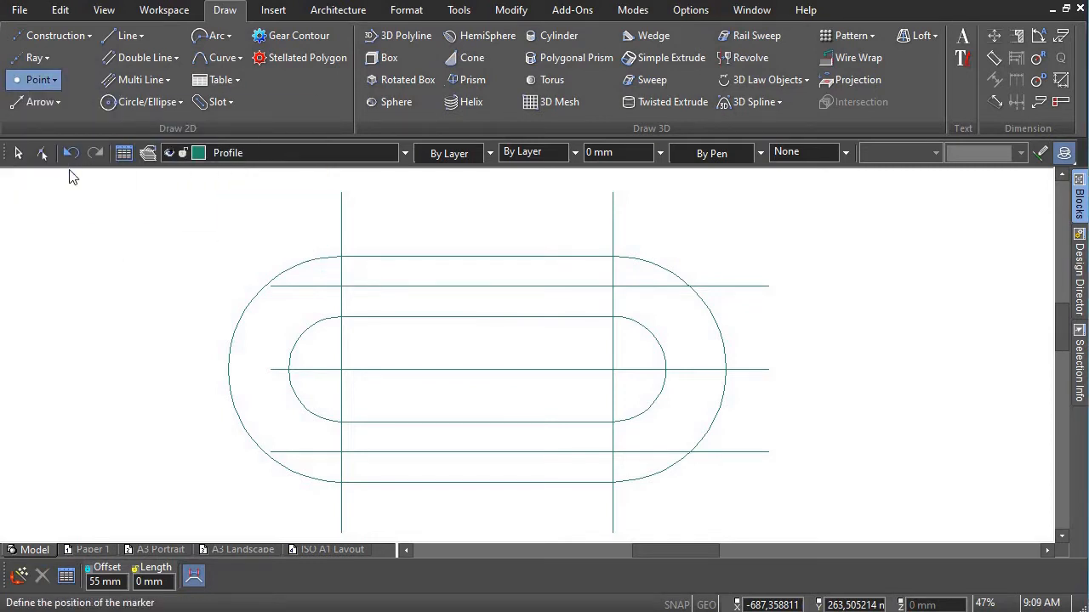
{"action": "right_click", "coordinate": [109, 245]}
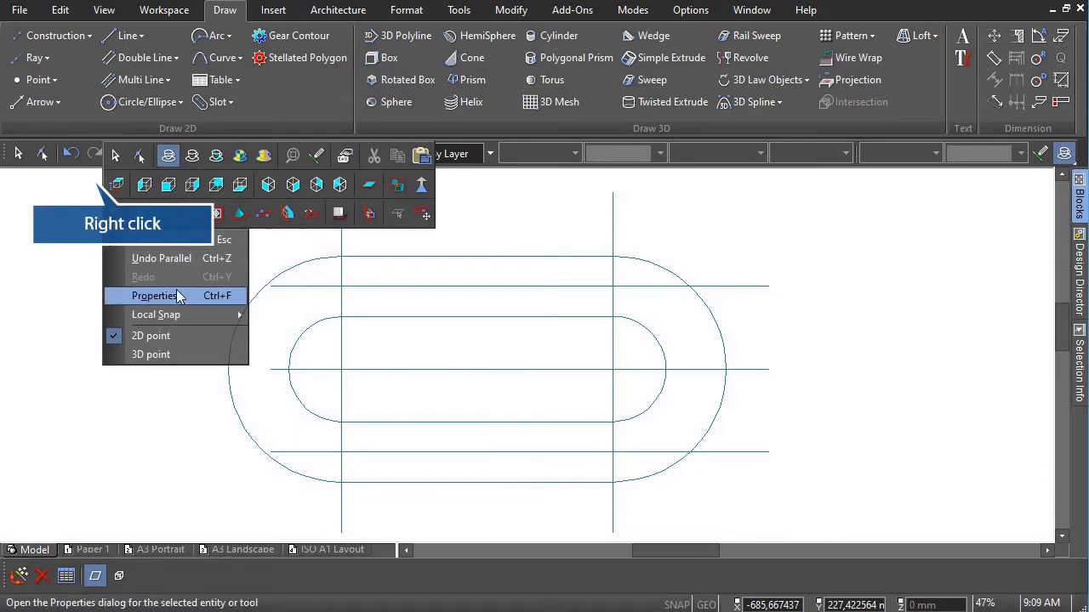
{"action": "key", "text": "Escape"}
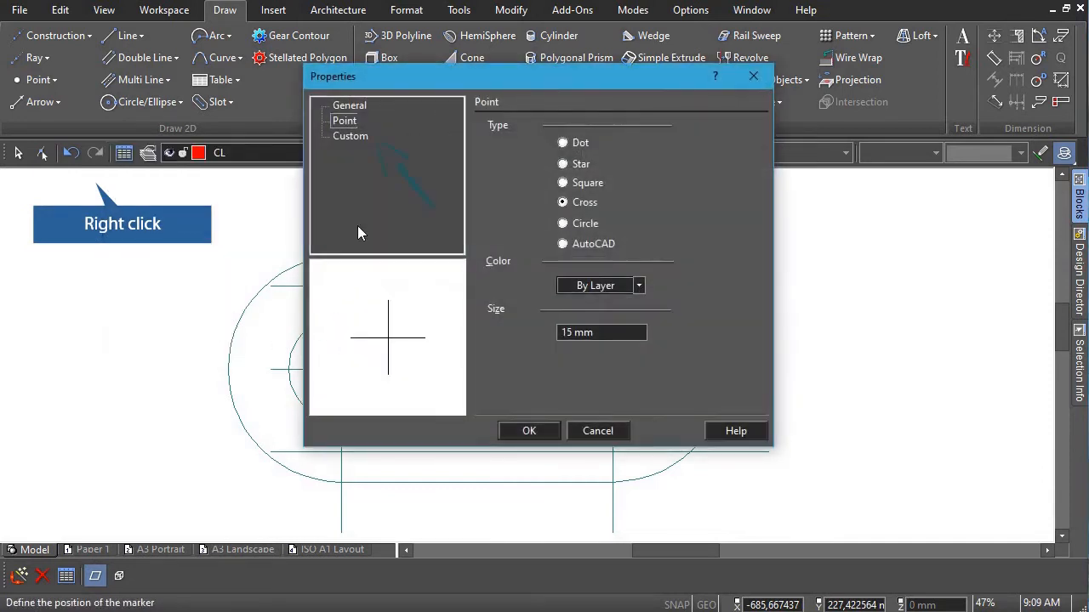
{"action": "left_click", "coordinate": [346, 121]}
{"action": "left_click", "coordinate": [603, 200]}
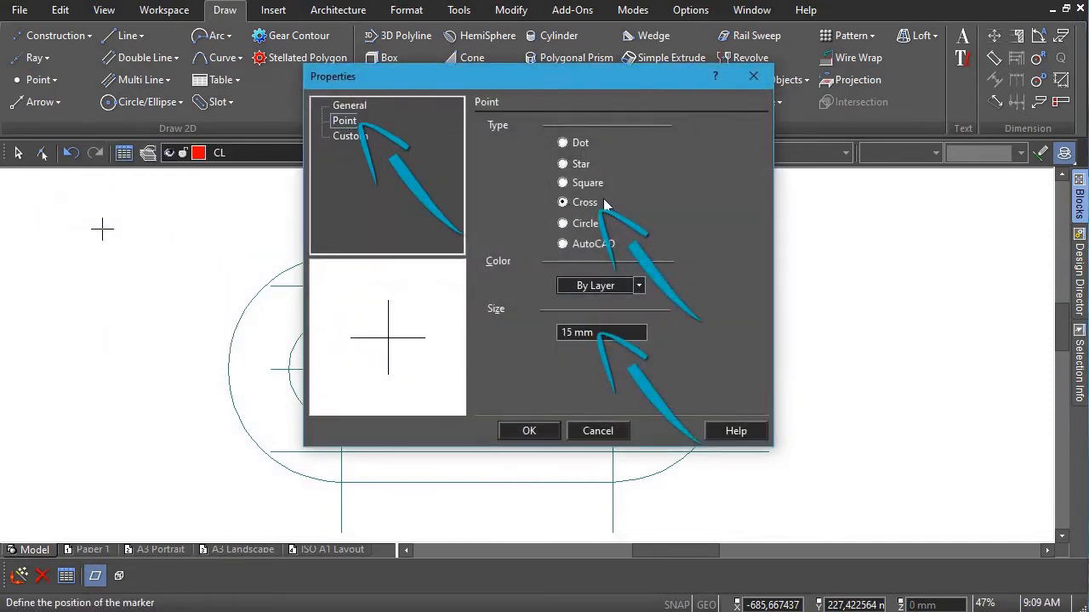
{"action": "left_click", "coordinate": [606, 332]}
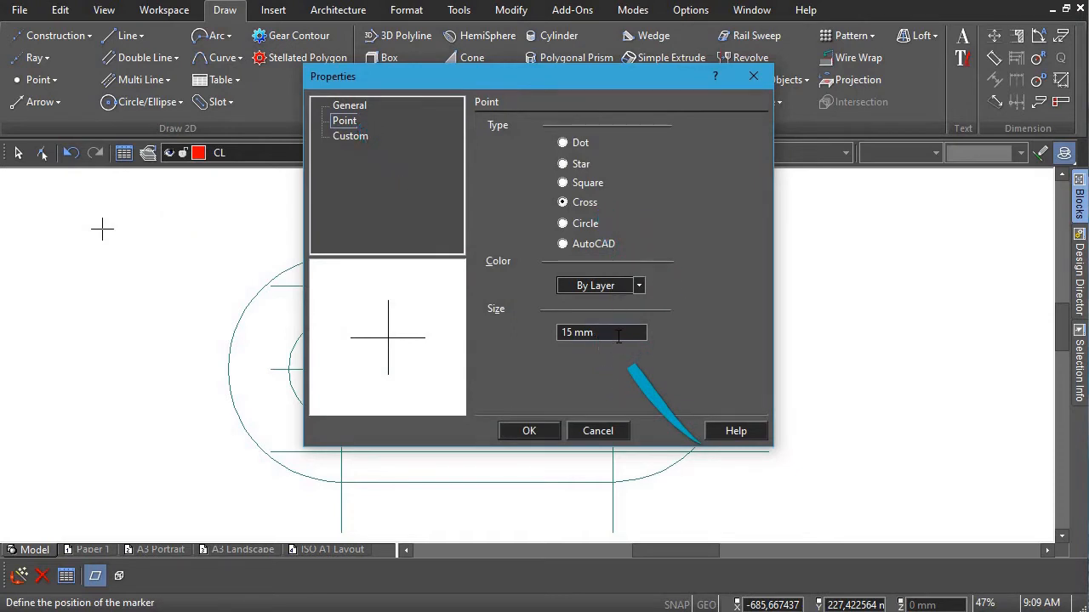
{"action": "left_click", "coordinate": [529, 432]}
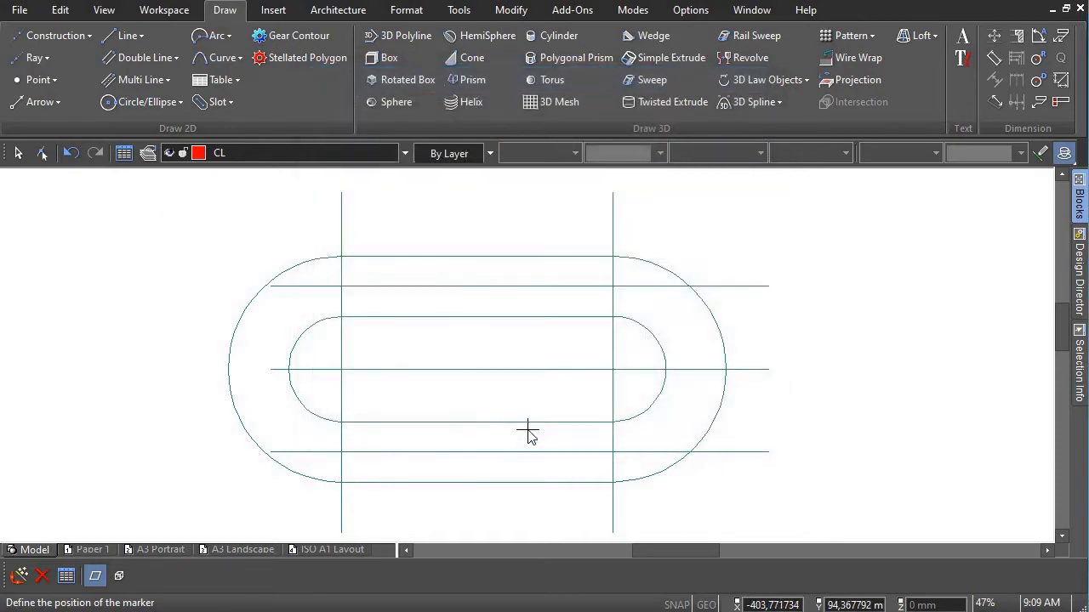
Step: Place cross markers on all six intersections of the two vertical lines with the three horizontal lines
{"action": "left_click", "coordinate": [341, 286]}
{"action": "left_click", "coordinate": [613, 287]}
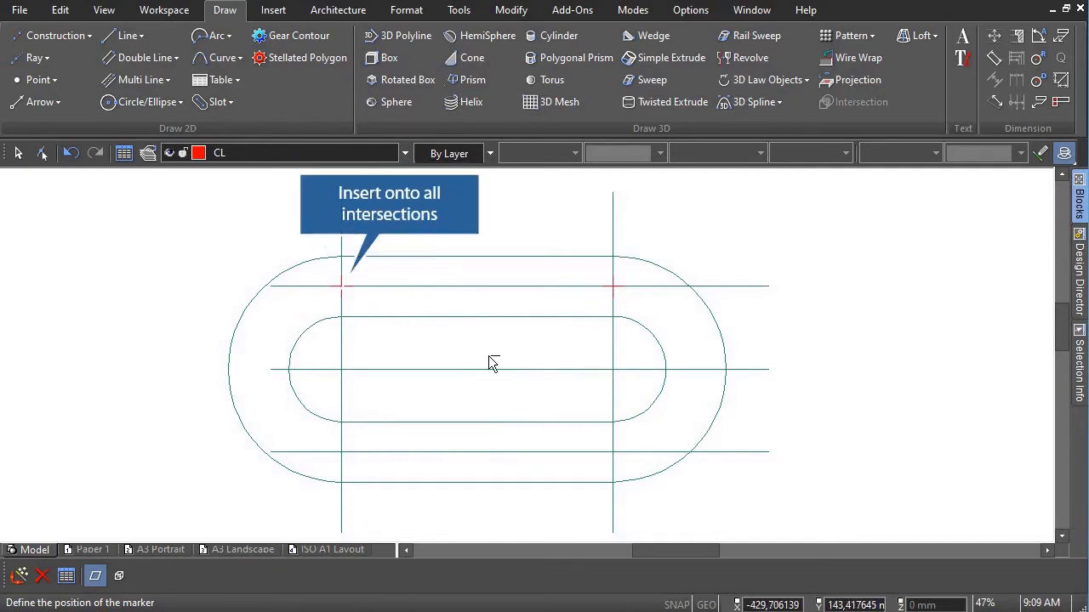
{"action": "left_click", "coordinate": [342, 370]}
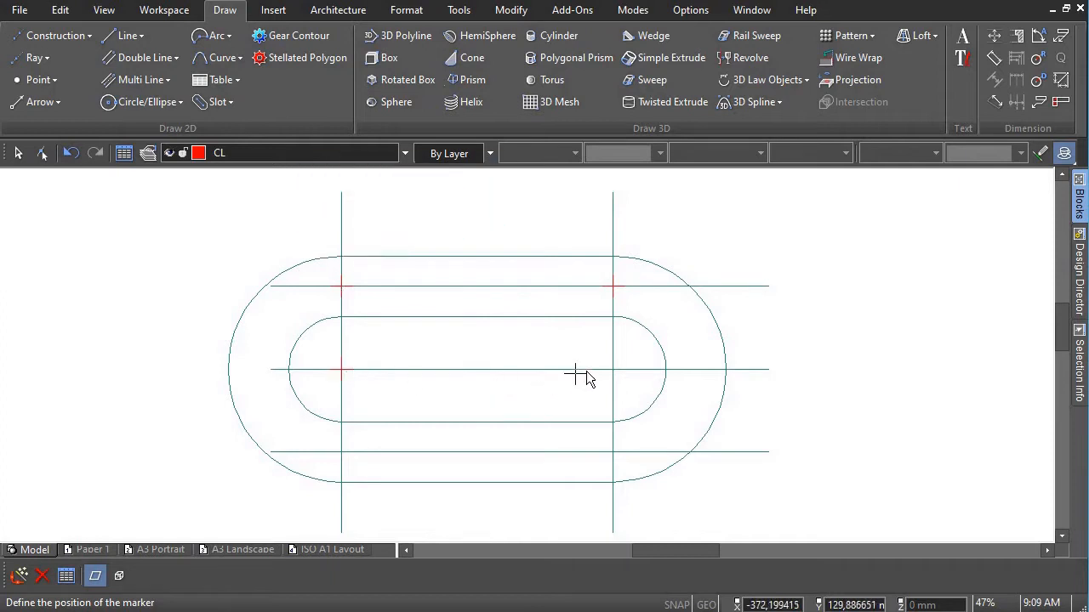
{"action": "left_click", "coordinate": [613, 369]}
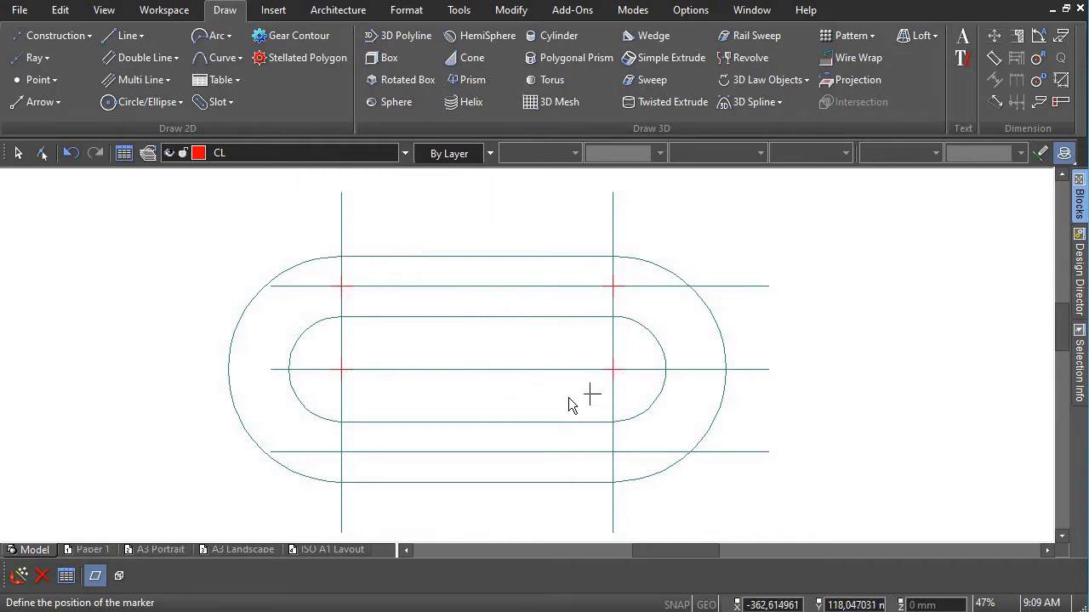
{"action": "left_click", "coordinate": [339, 451]}
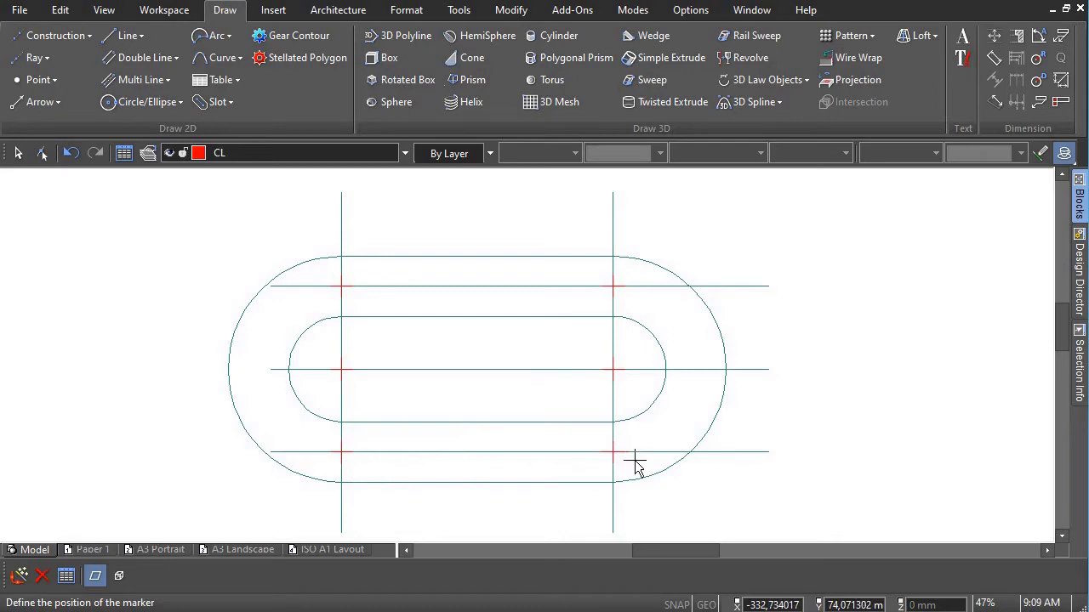
{"action": "key", "text": "Escape"}
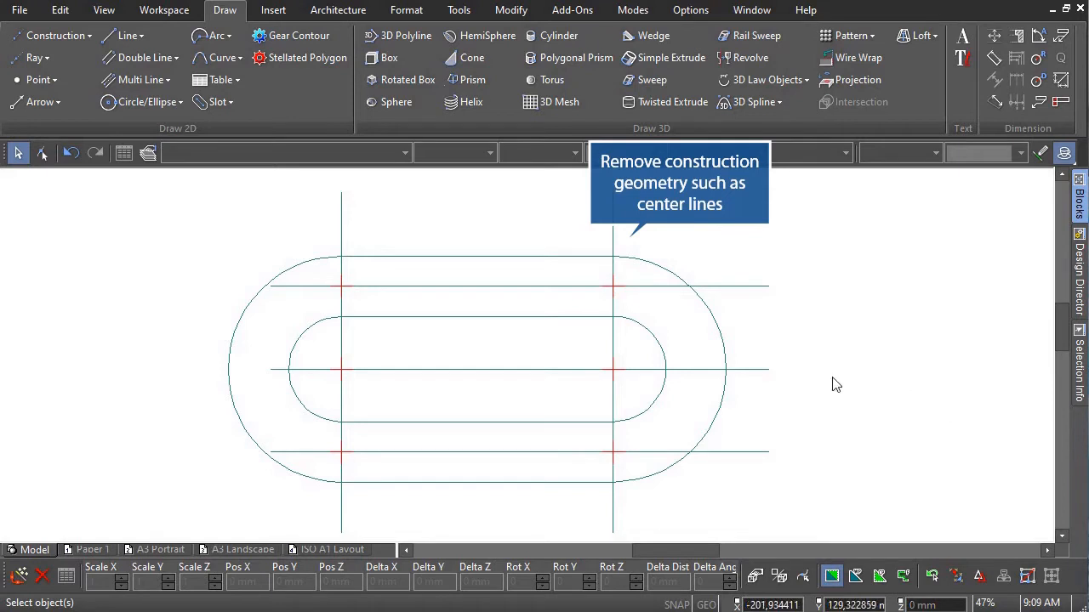
Step: Delete the two vertical and three horizontal construction lines, keeping the slots and cross markers
{"action": "left_click", "coordinate": [343, 214]}
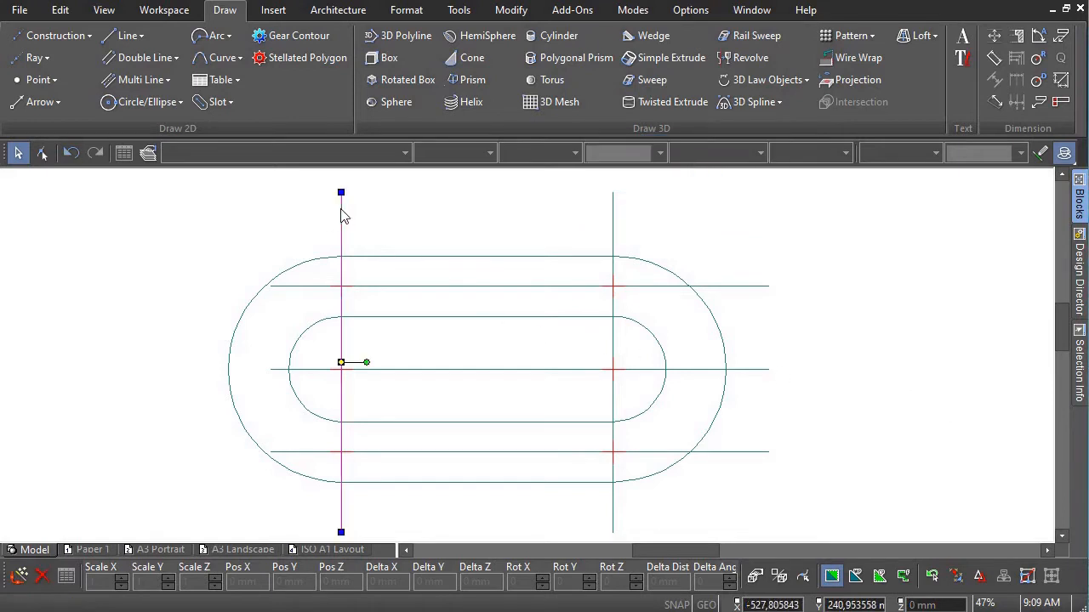
{"action": "left_click", "coordinate": [613, 221], "text": "shift"}
{"action": "left_click", "coordinate": [764, 288], "text": "shift"}
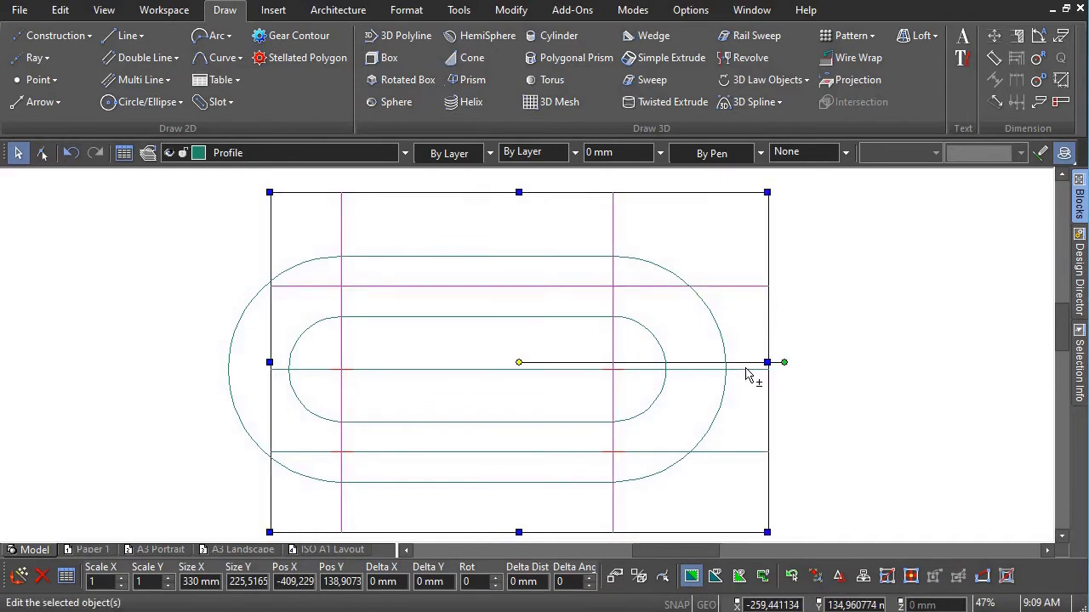
{"action": "key", "text": "Delete"}
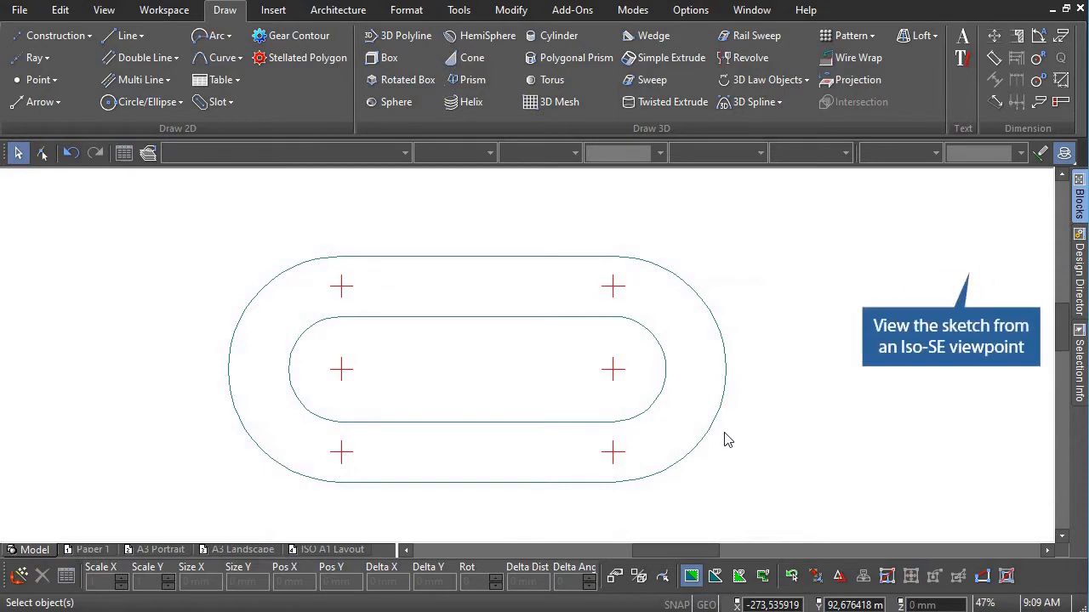
Step: Switch the sketch to the south-east isometric view, with the whole profile in sight
{"action": "right_click", "coordinate": [797, 383]}
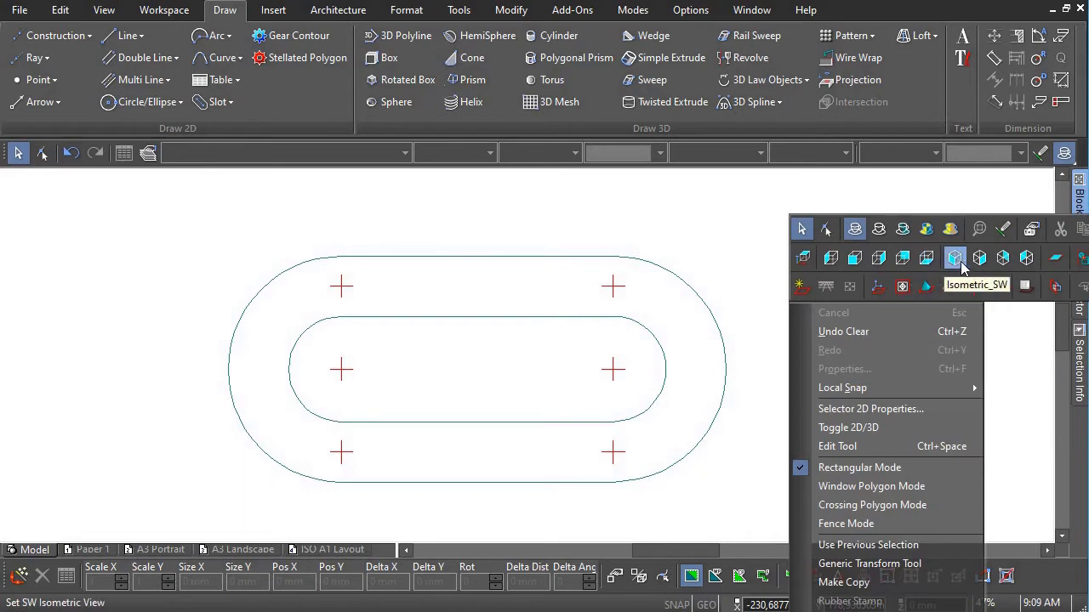
{"action": "left_click", "coordinate": [977, 258]}
{"action": "scroll", "coordinate": [523, 374], "scroll_direction": "down", "scroll_amount": 2}
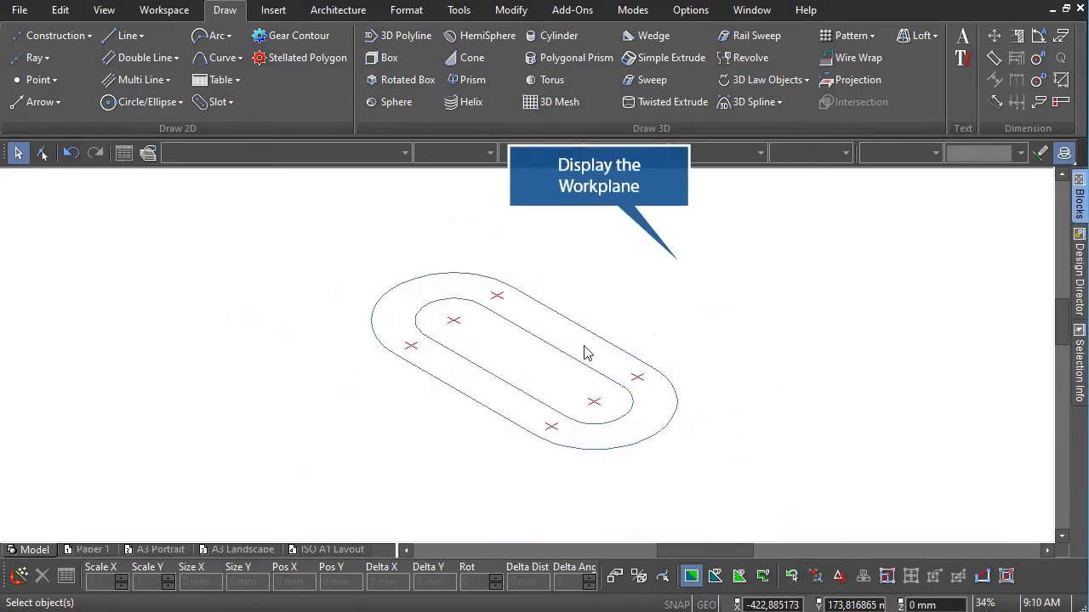
Step: Display the workplane and fit it to the active view window
{"action": "right_click", "coordinate": [689, 298]}
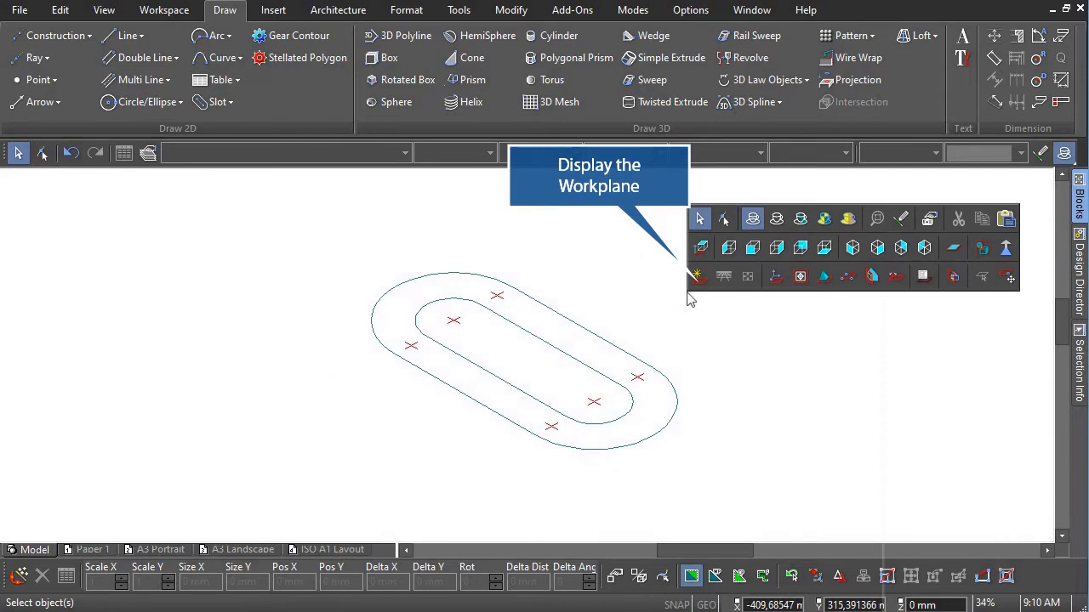
{"action": "right_click", "coordinate": [690, 298]}
{"action": "left_click", "coordinate": [696, 287]}
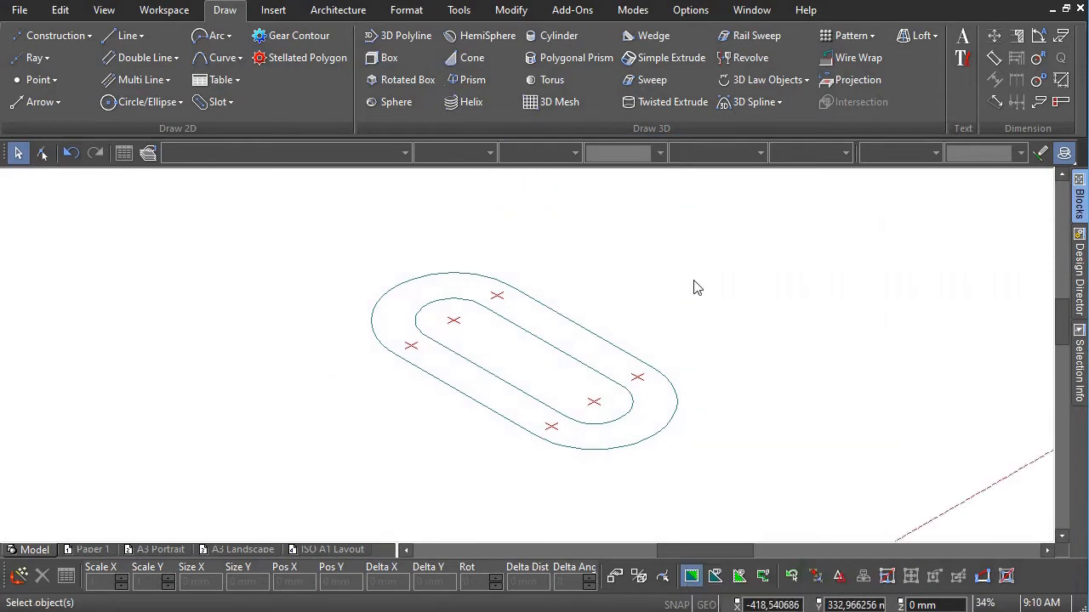
{"action": "right_click", "coordinate": [689, 292]}
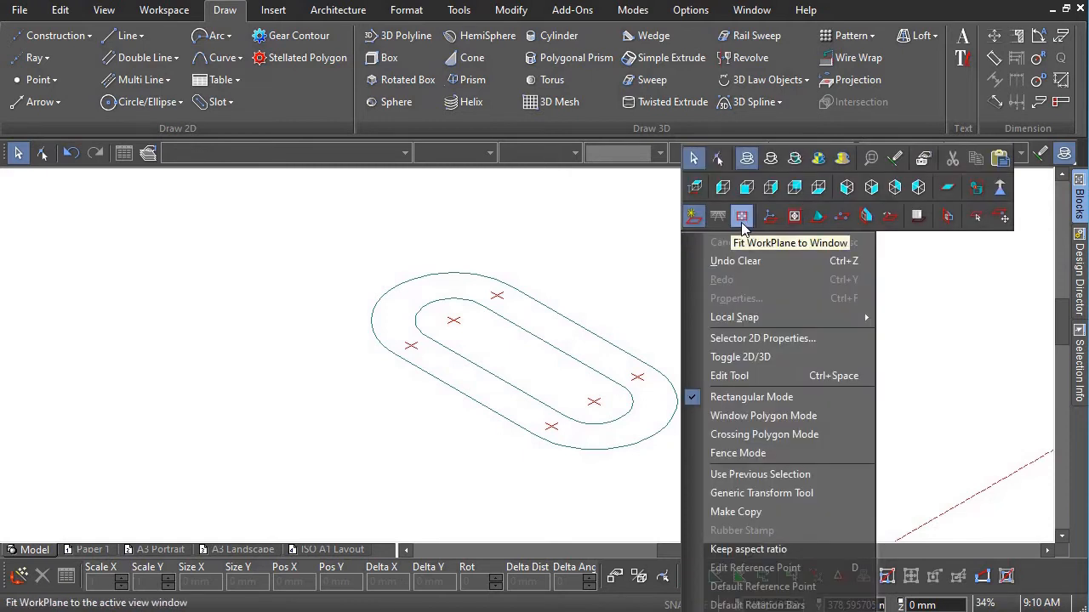
{"action": "left_click", "coordinate": [742, 217]}
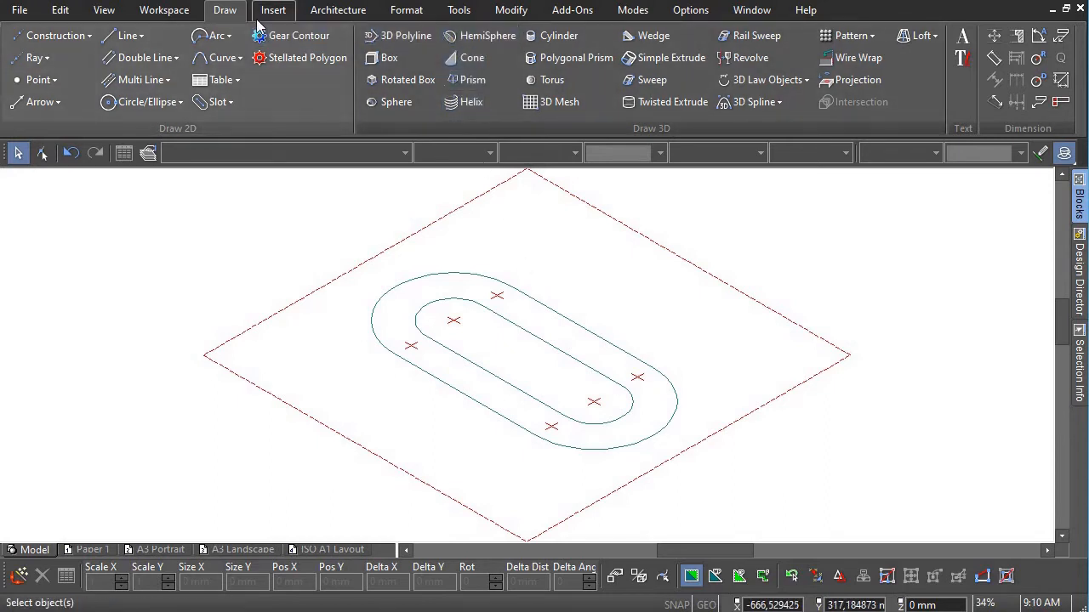
Step: Extrude the outer slot profile downwards with Simple Extrude, using a height of -20 mm
{"action": "left_click", "coordinate": [651, 58]}
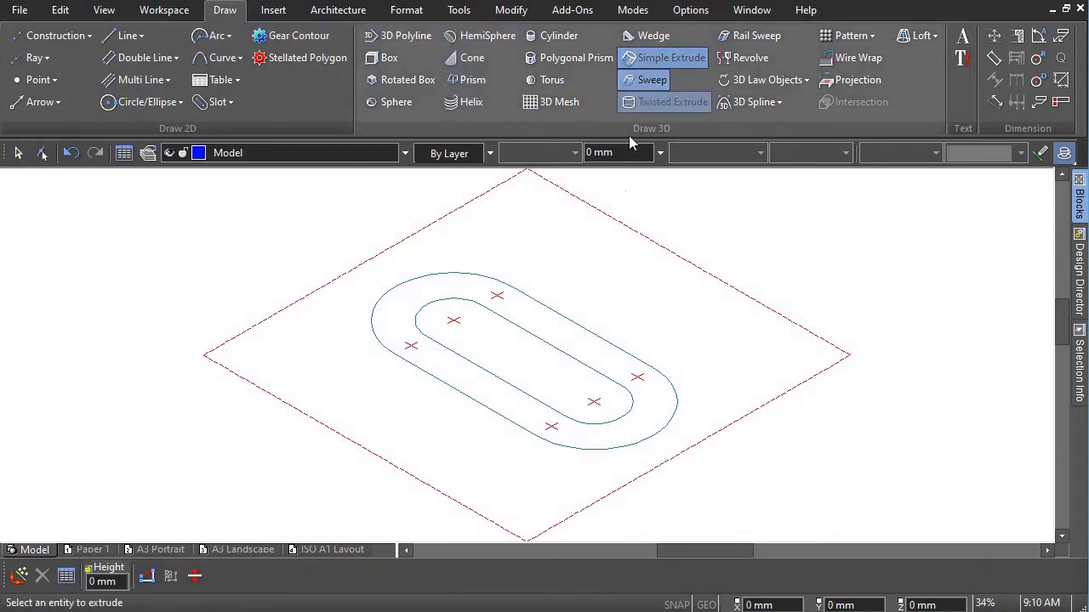
{"action": "left_click", "coordinate": [514, 430]}
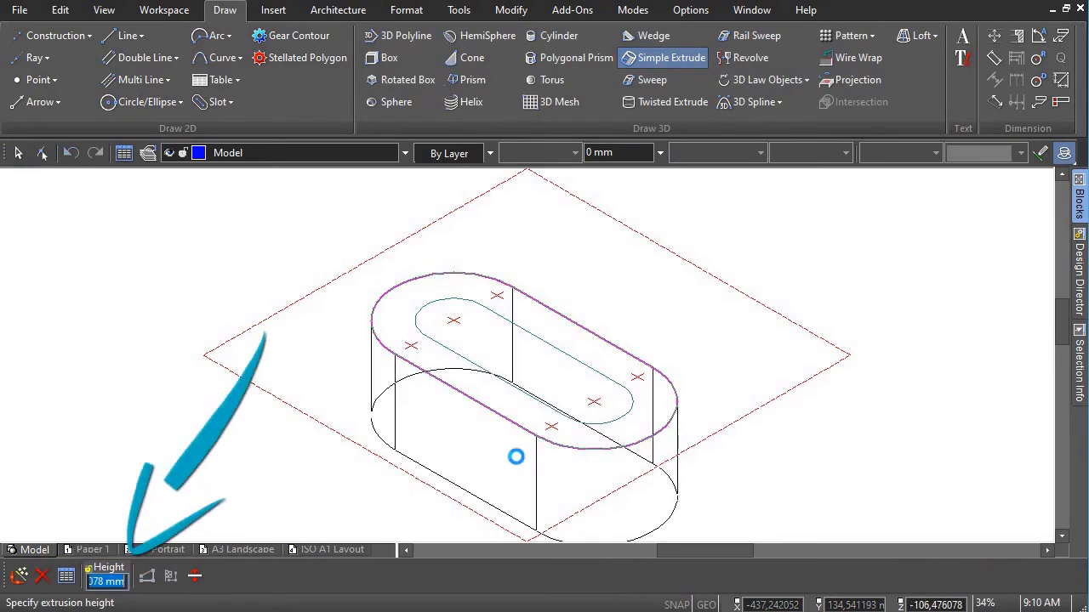
{"action": "type", "text": "-20"}
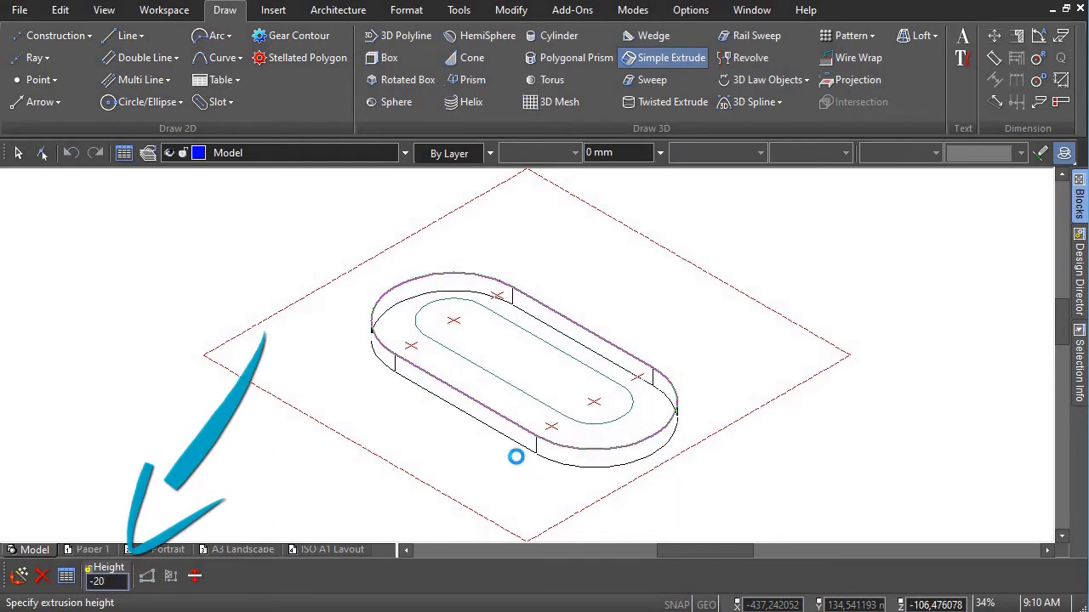
{"action": "key", "text": "Return"}
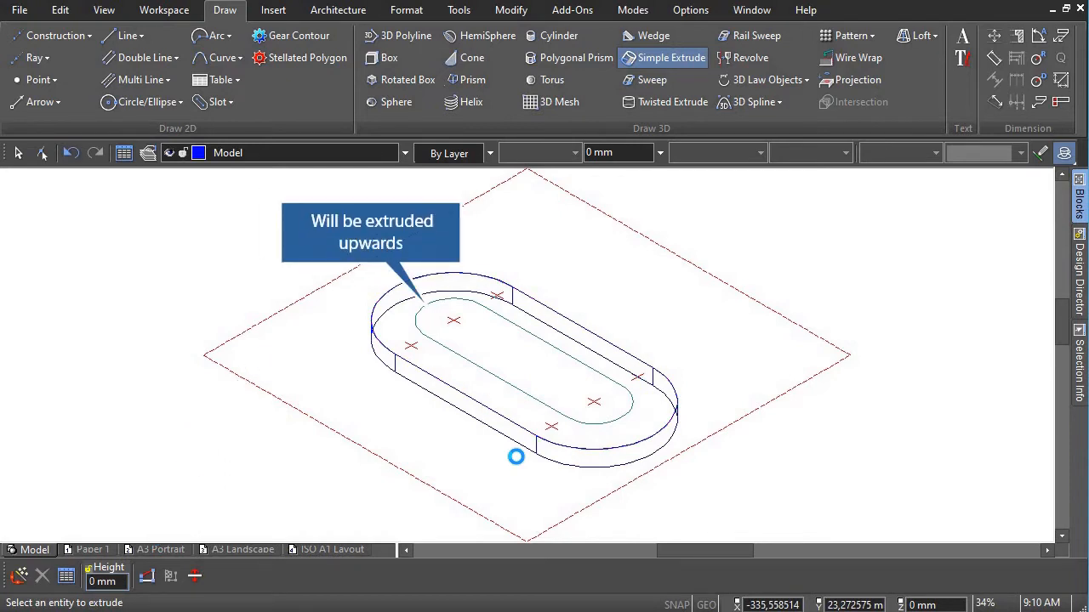
Step: Extrude the inner slot profile upwards with Simple Extrude, using a height of 60 mm
{"action": "left_click", "coordinate": [523, 398]}
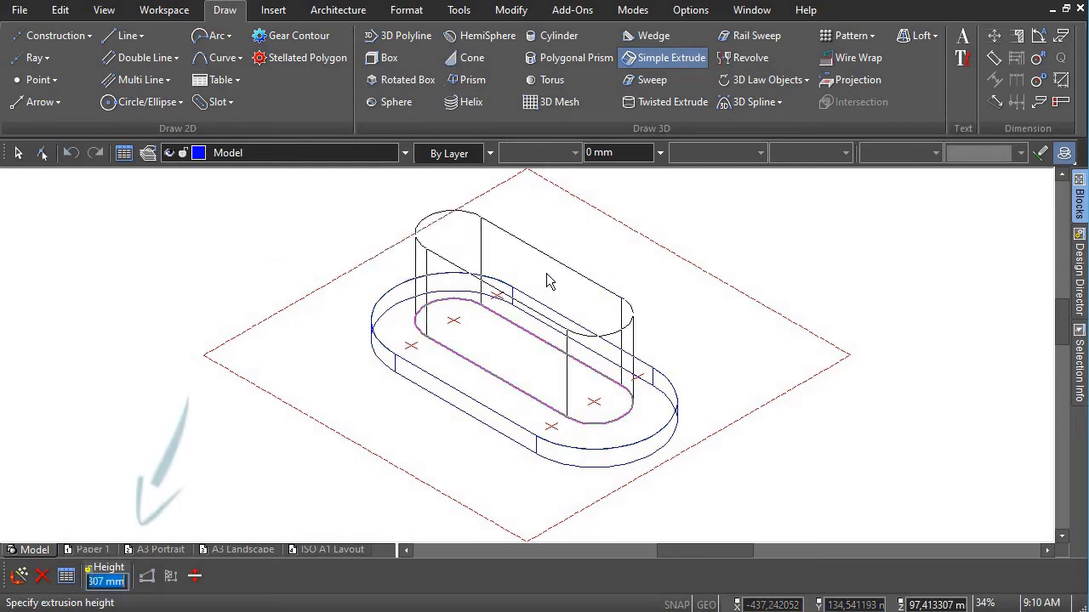
{"action": "type", "text": "60"}
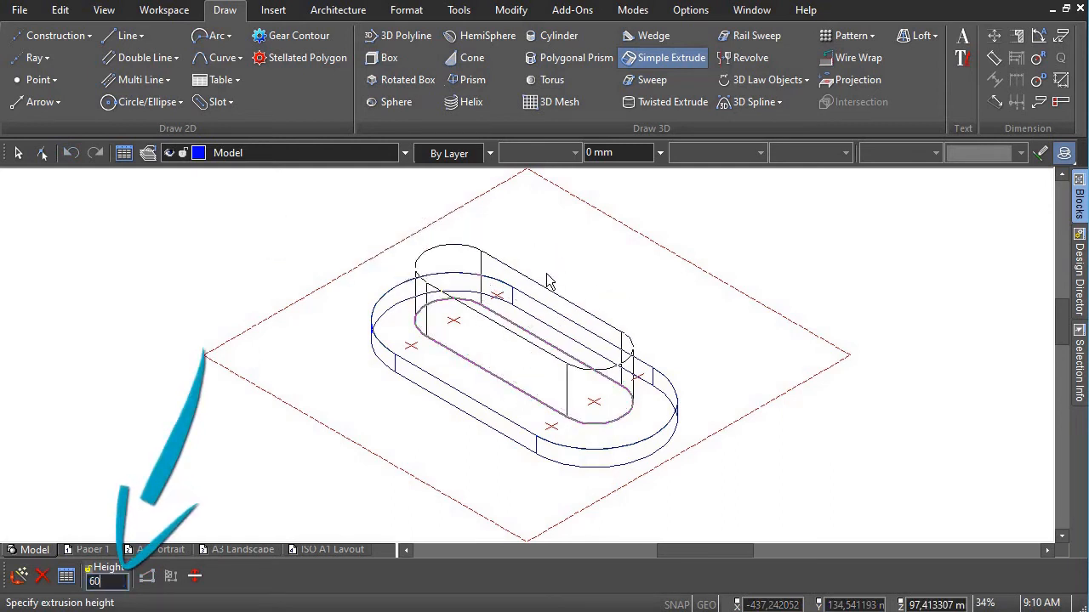
{"action": "key", "text": "Return"}
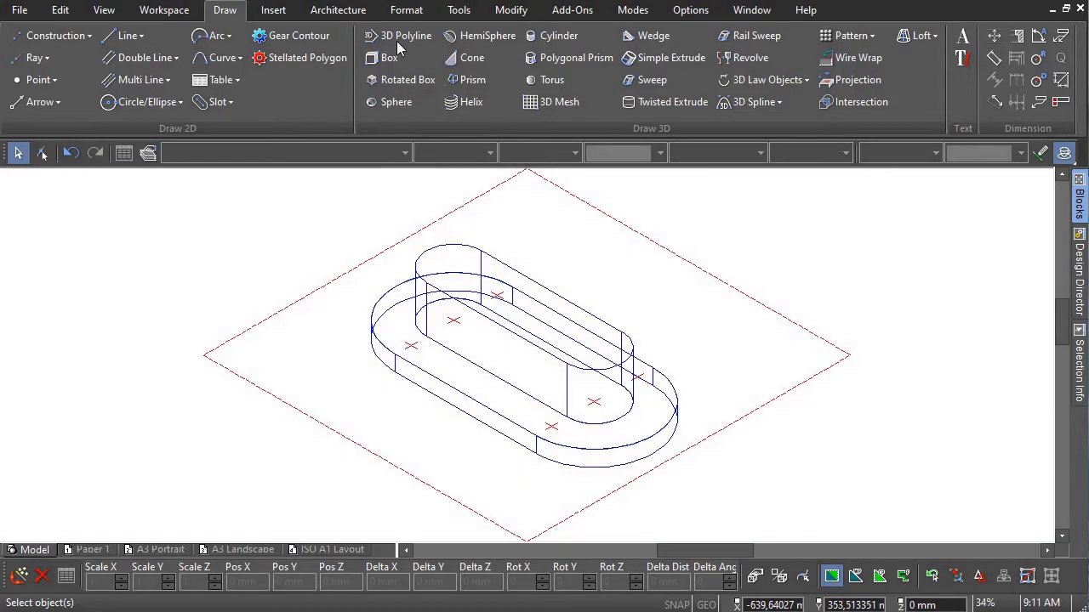
Step: Shell the upright inner slot solid with a thickness of -15 mm, omitting its top and bottom faces
{"action": "left_click", "coordinate": [510, 10]}
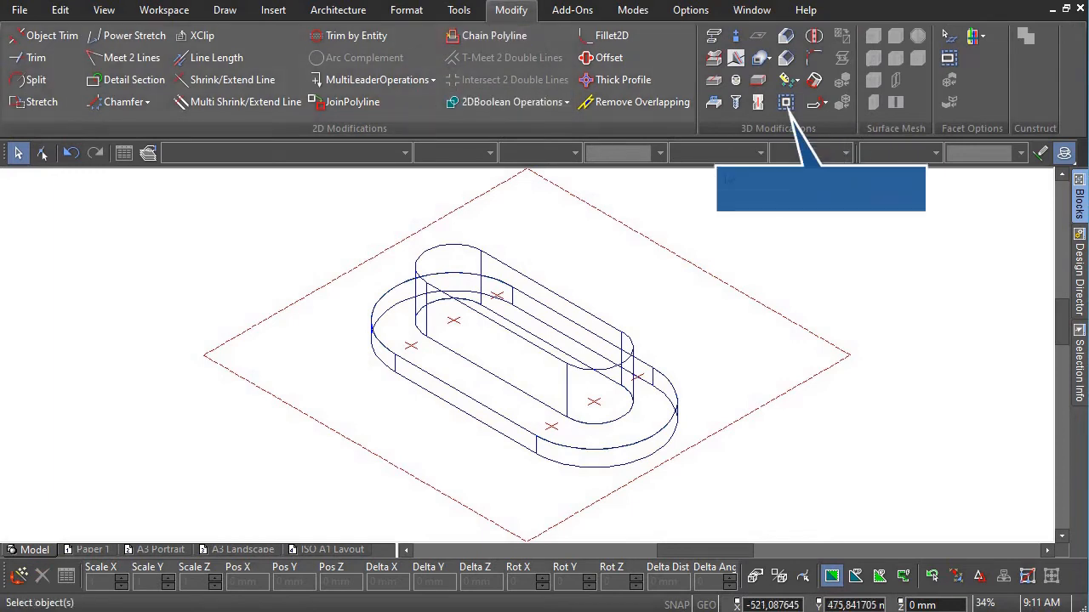
{"action": "left_click", "coordinate": [787, 103]}
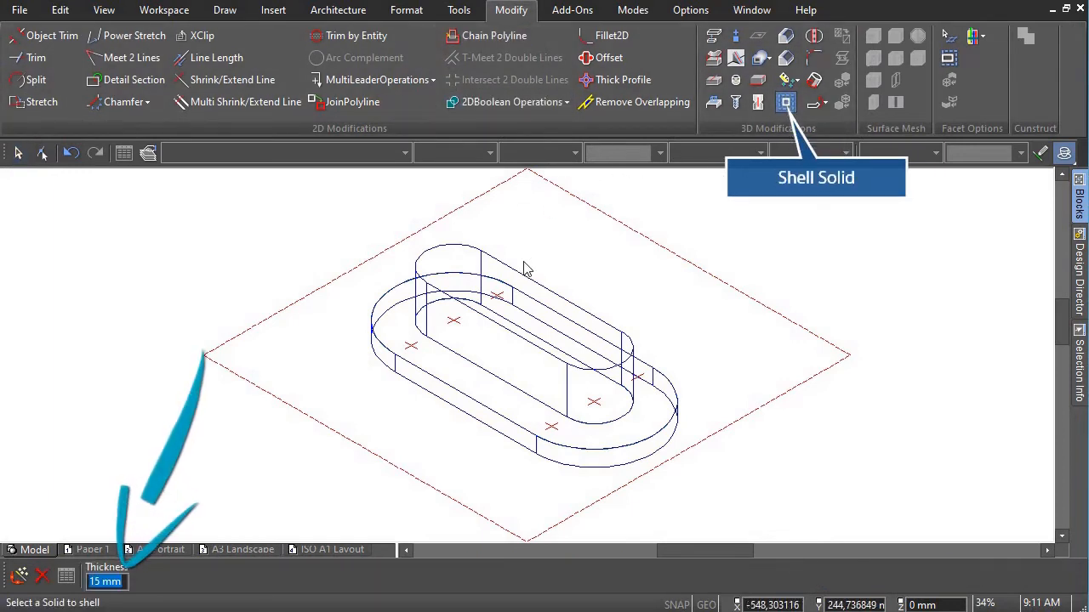
{"action": "type", "text": "-15"}
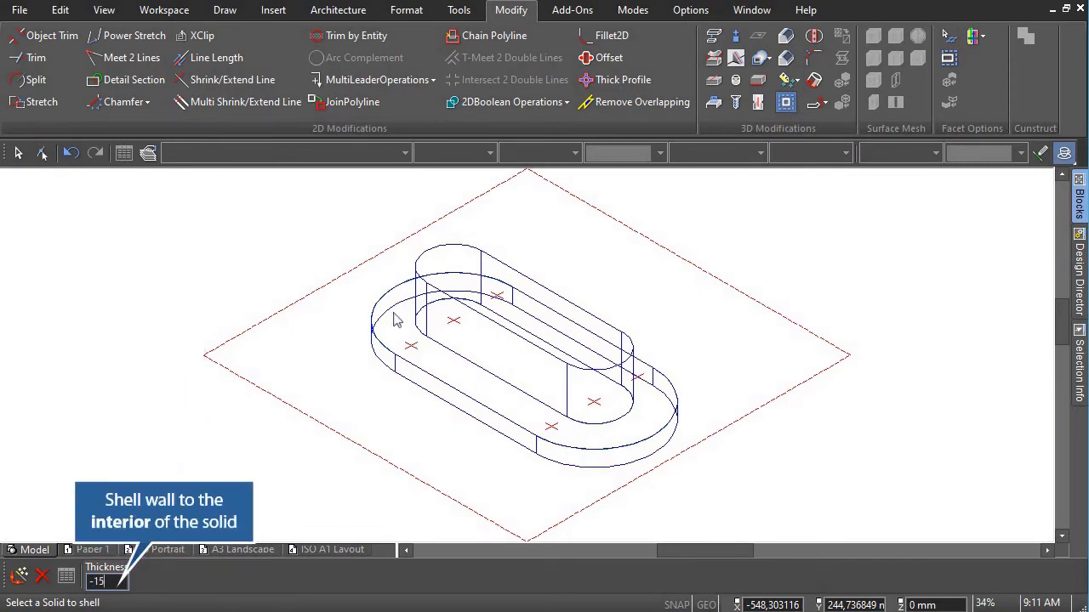
{"action": "scroll", "coordinate": [528, 356], "scroll_direction": "up", "scroll_amount": 1}
{"action": "left_click", "coordinate": [542, 324]}
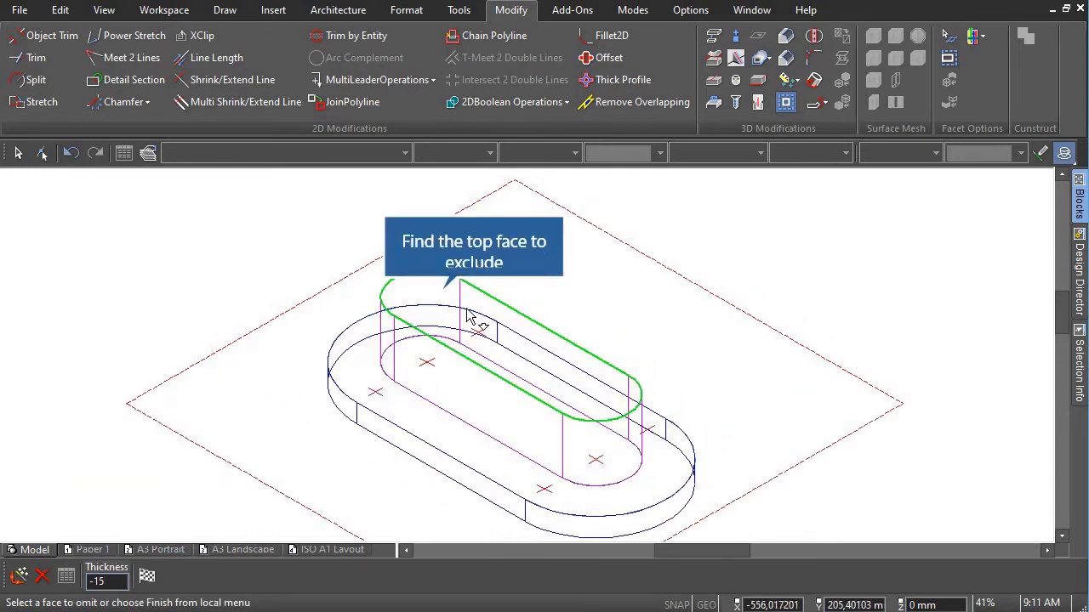
{"action": "left_click", "coordinate": [429, 293]}
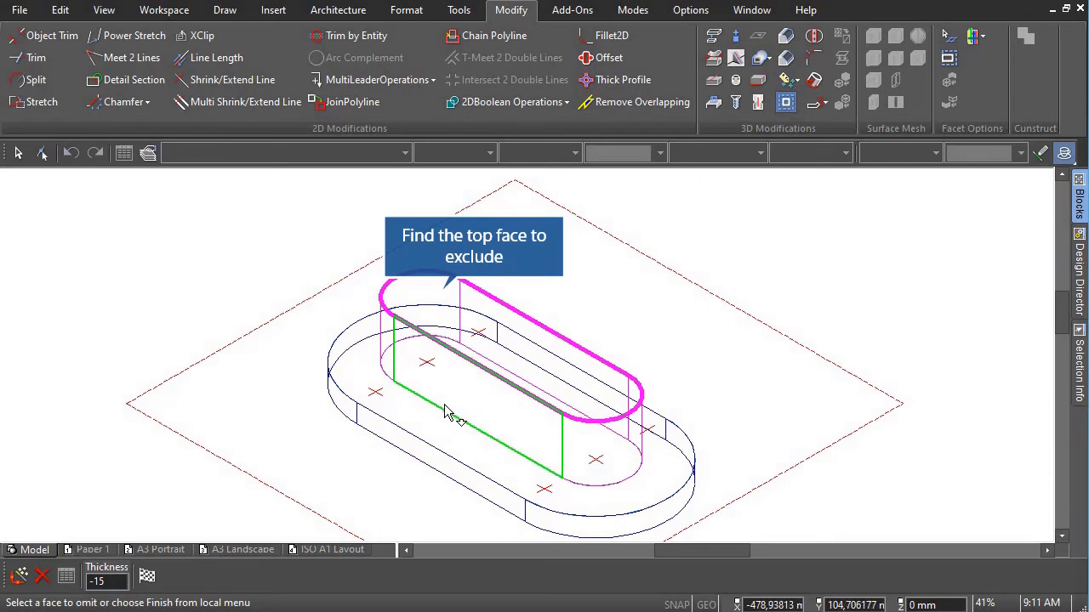
{"action": "key", "text": "Page_Down"}
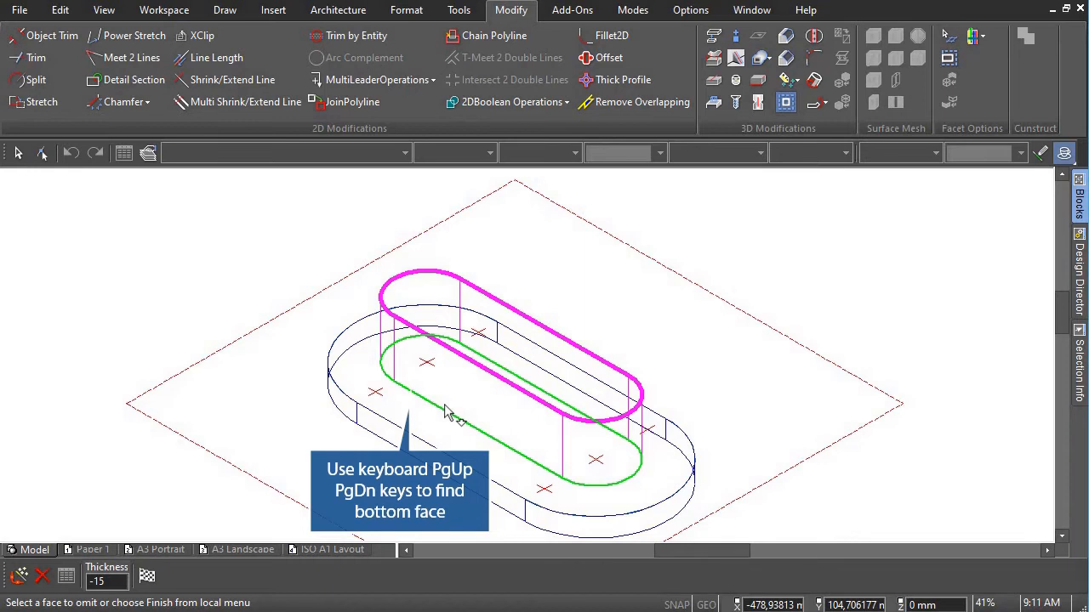
{"action": "left_click", "coordinate": [445, 408]}
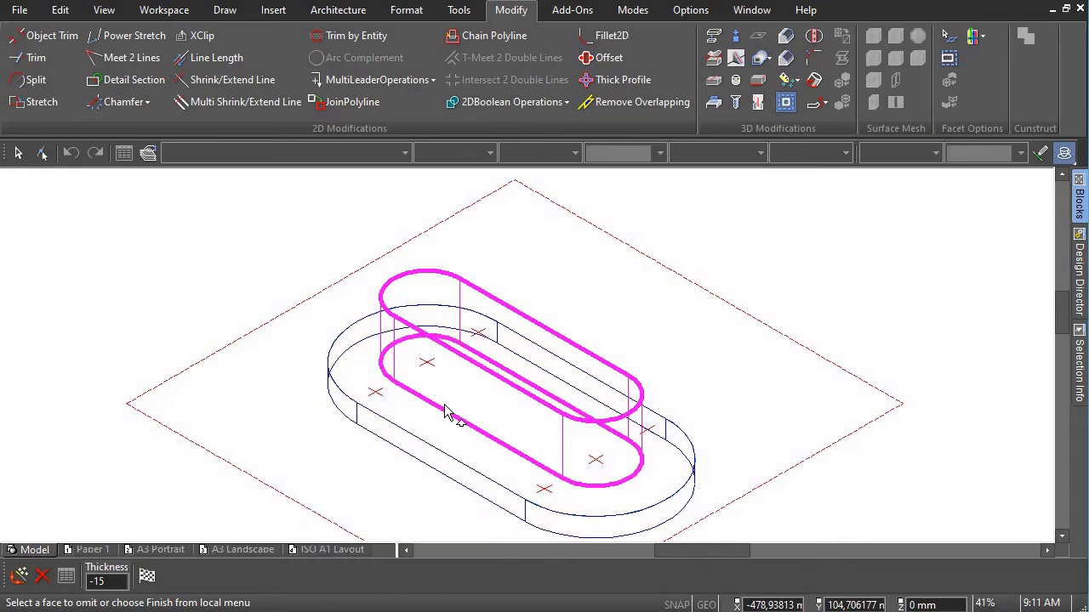
{"action": "left_click", "coordinate": [146, 577]}
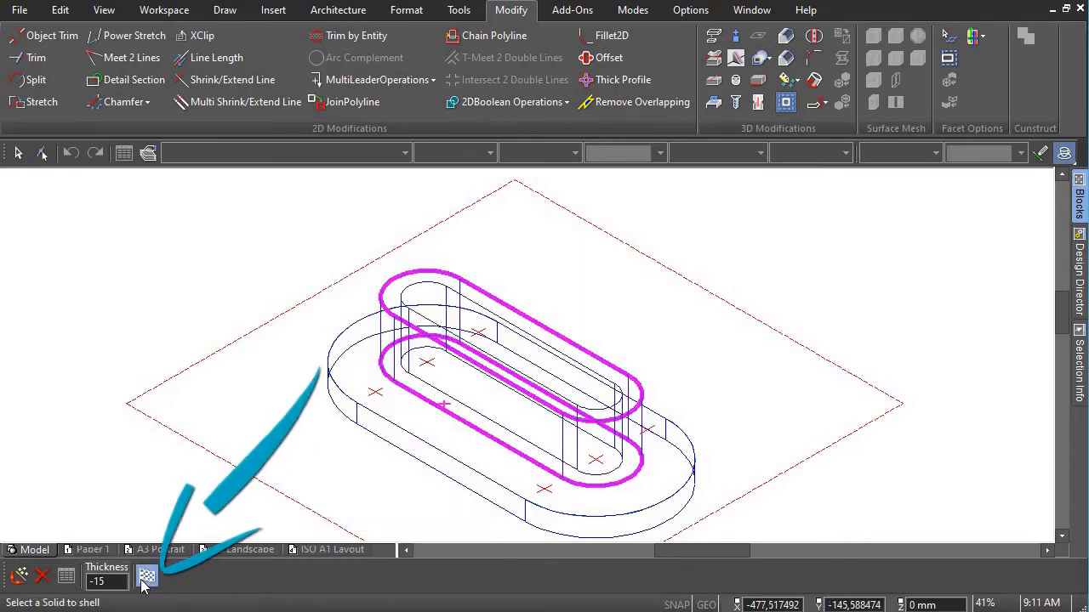
Step: Display the model as a shaded rendering and inspect the hollow boss on the base plate
{"action": "right_click", "coordinate": [592, 262]}
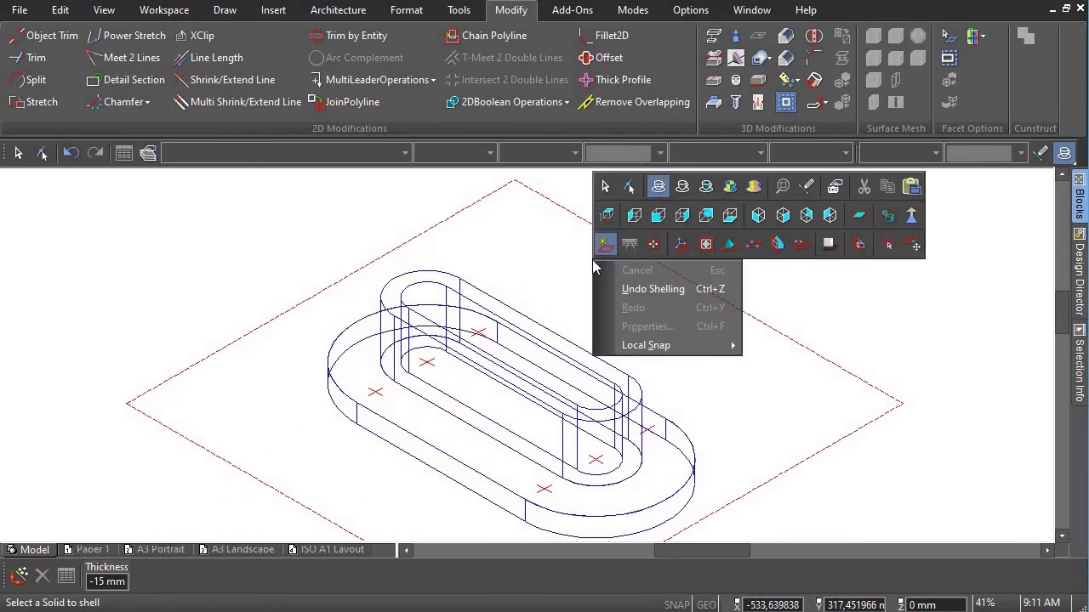
{"action": "left_click", "coordinate": [730, 189]}
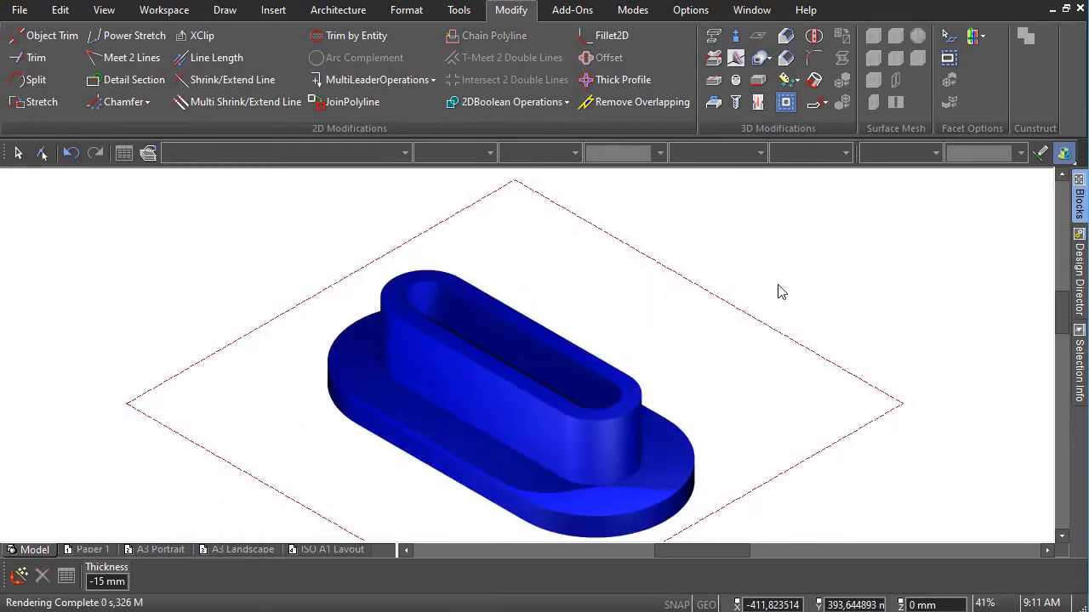
{"action": "left_click_drag", "start_coordinate": [1063, 310], "coordinate": [1063, 316]}
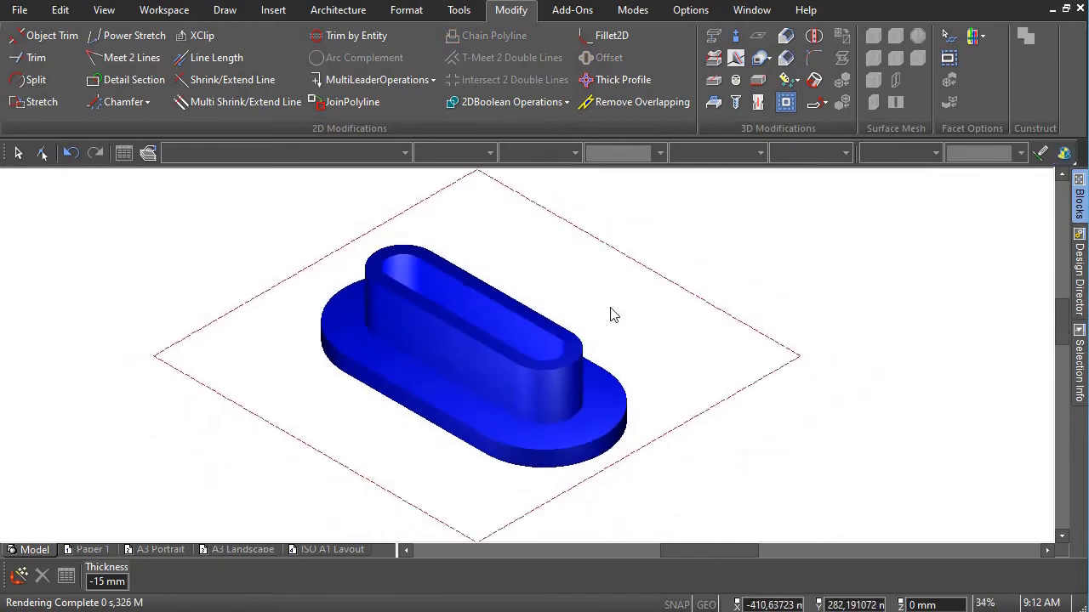
{"action": "mouse_move", "coordinate": [612, 311]}
{"action": "middle_mouse_down", "text": "shift"}
{"action": "mouse_move", "coordinate": [562, 366]}
{"action": "mouse_move", "coordinate": [466, 380]}
{"action": "mouse_move", "coordinate": [593, 383]}
{"action": "mouse_move", "coordinate": [632, 316]}
{"action": "middle_mouse_up", "text": "shift"}
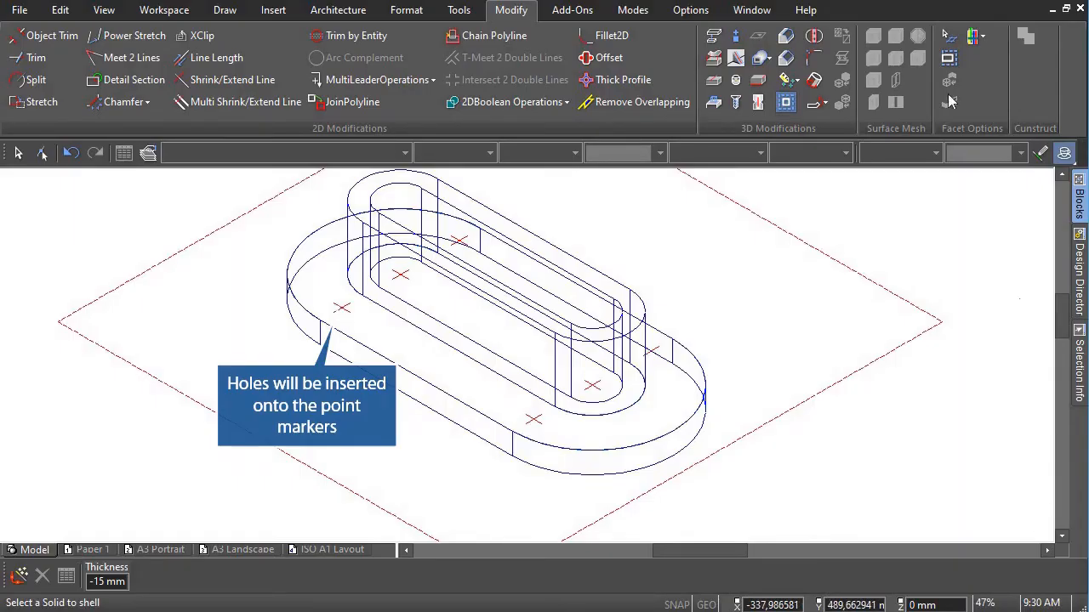
Step: Start adding holes to the solid and set the plain hole's diameter to 20 mm
{"action": "left_click", "coordinate": [736, 40]}
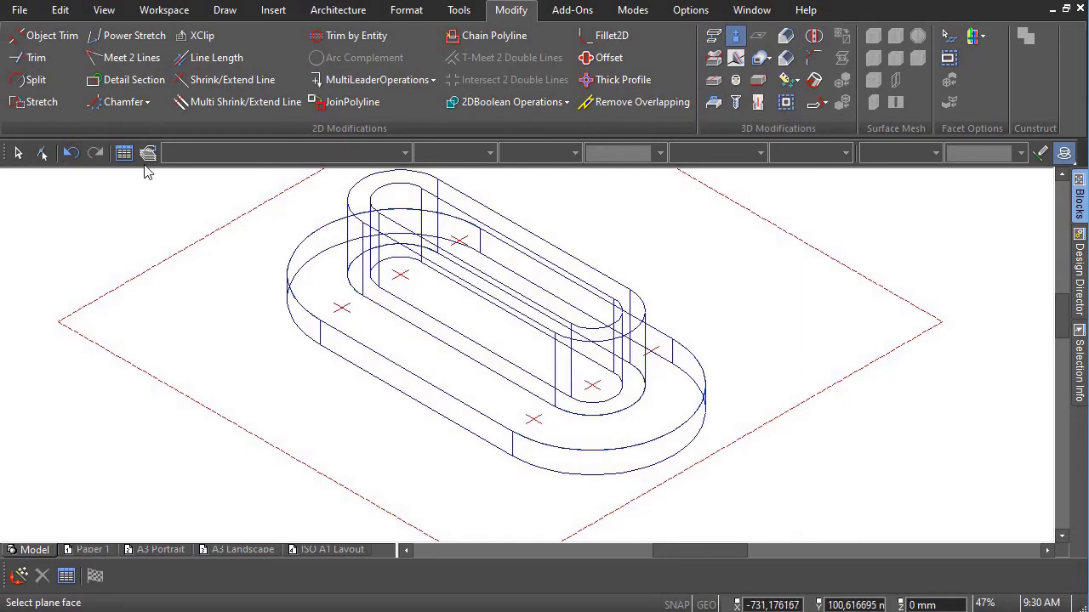
{"action": "left_click", "coordinate": [123, 152]}
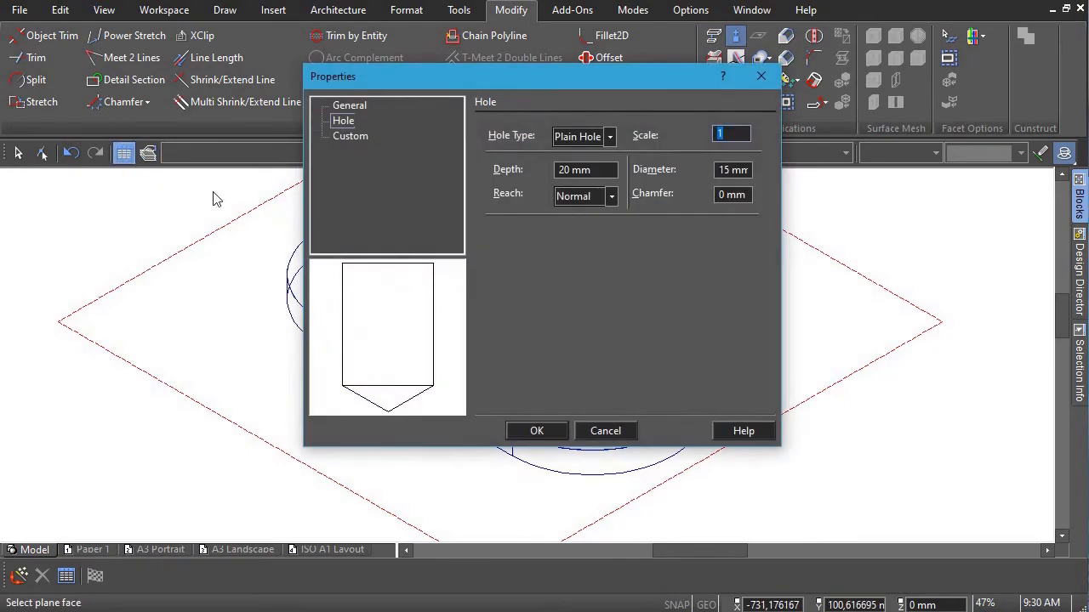
{"action": "left_click", "coordinate": [342, 124]}
{"action": "left_click_drag", "start_coordinate": [721, 172], "coordinate": [752, 170]}
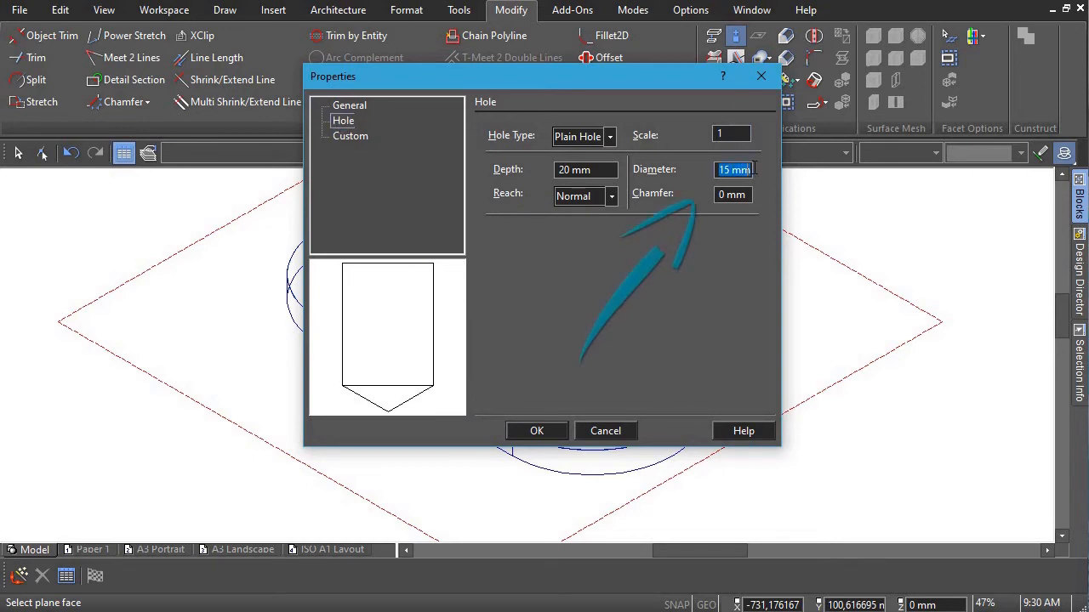
{"action": "type", "text": "20"}
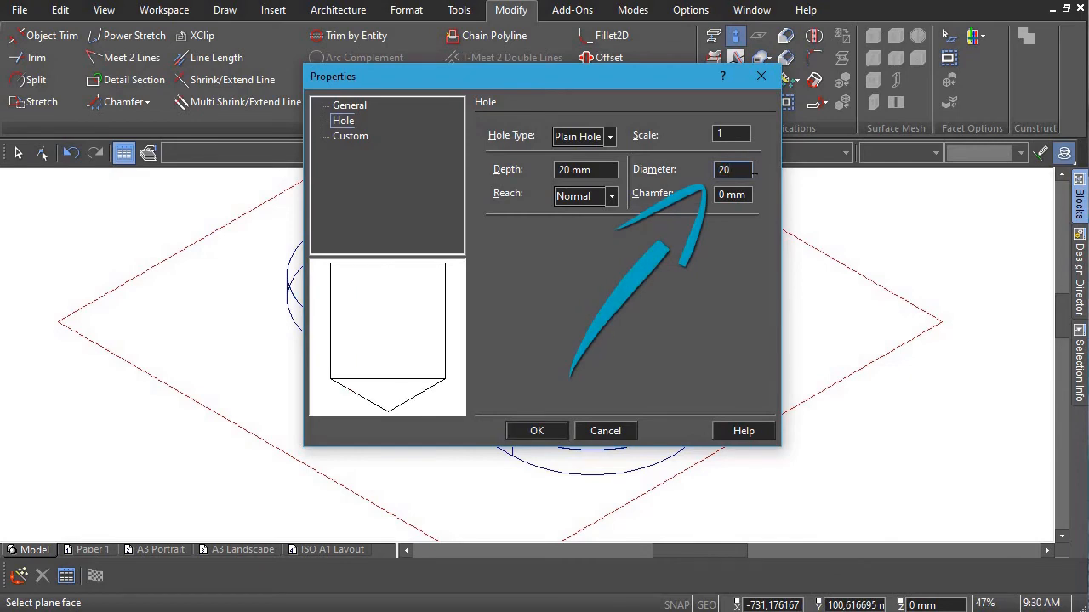
{"action": "left_click", "coordinate": [537, 432]}
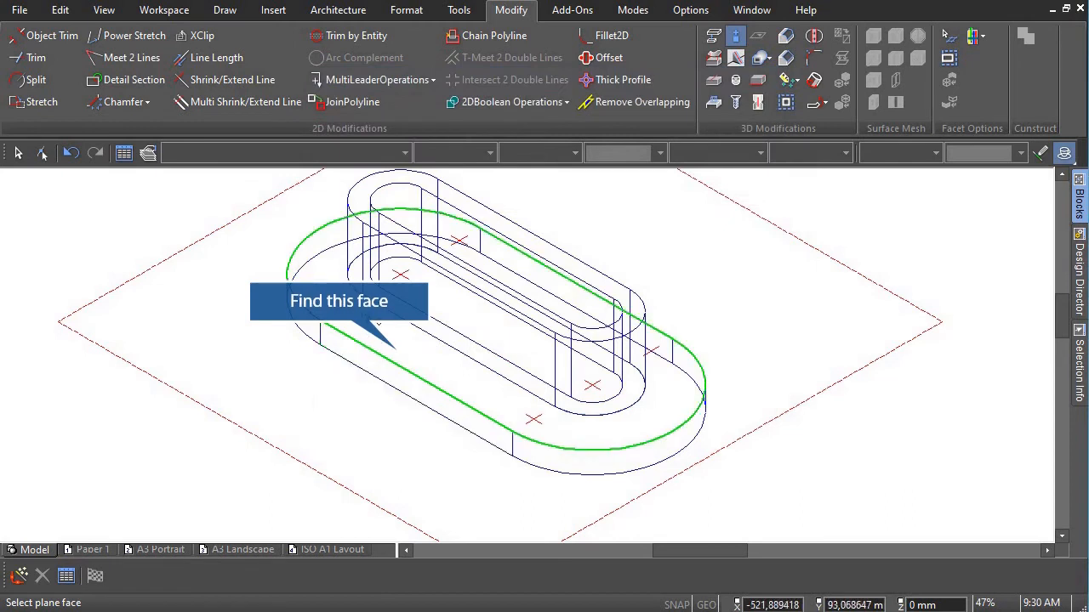
Step: Add holes on the base plate's upper face at the four outer point markers
{"action": "left_click", "coordinate": [361, 298]}
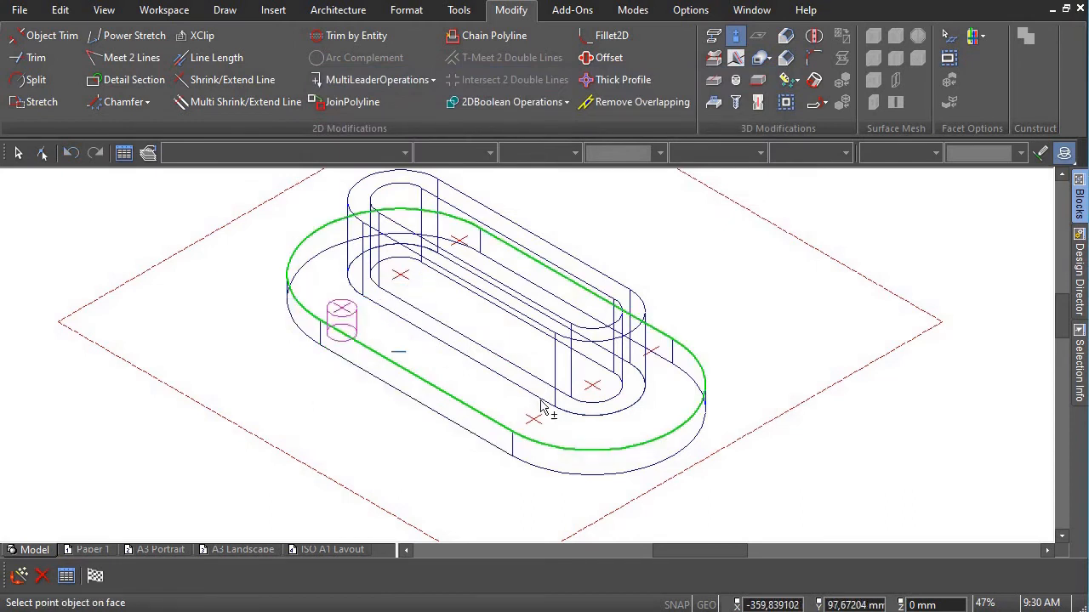
{"action": "left_click", "coordinate": [533, 428]}
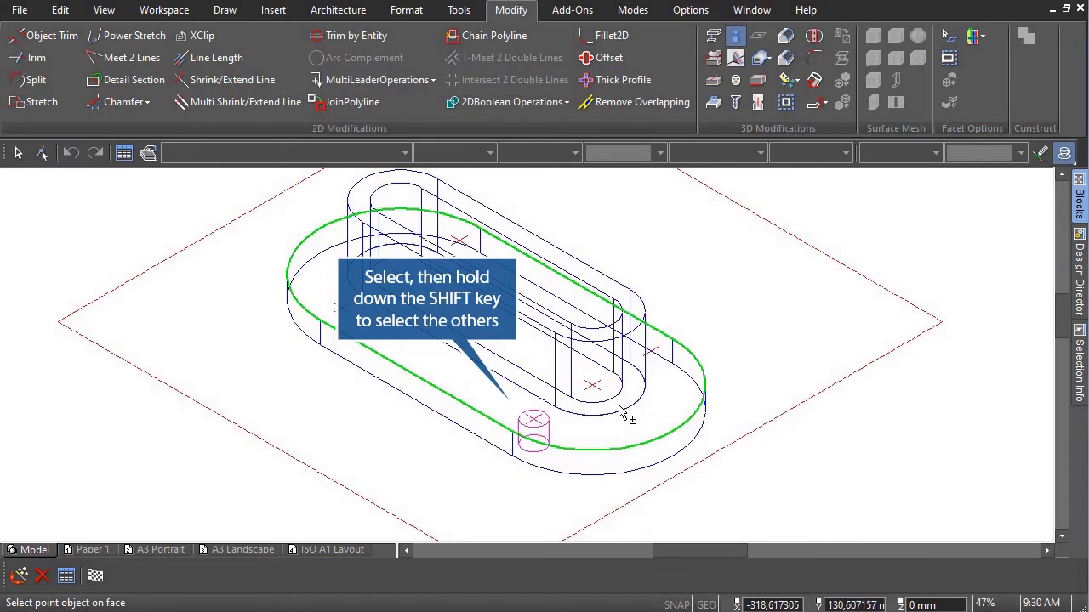
{"action": "left_click", "coordinate": [343, 317], "text": "shift"}
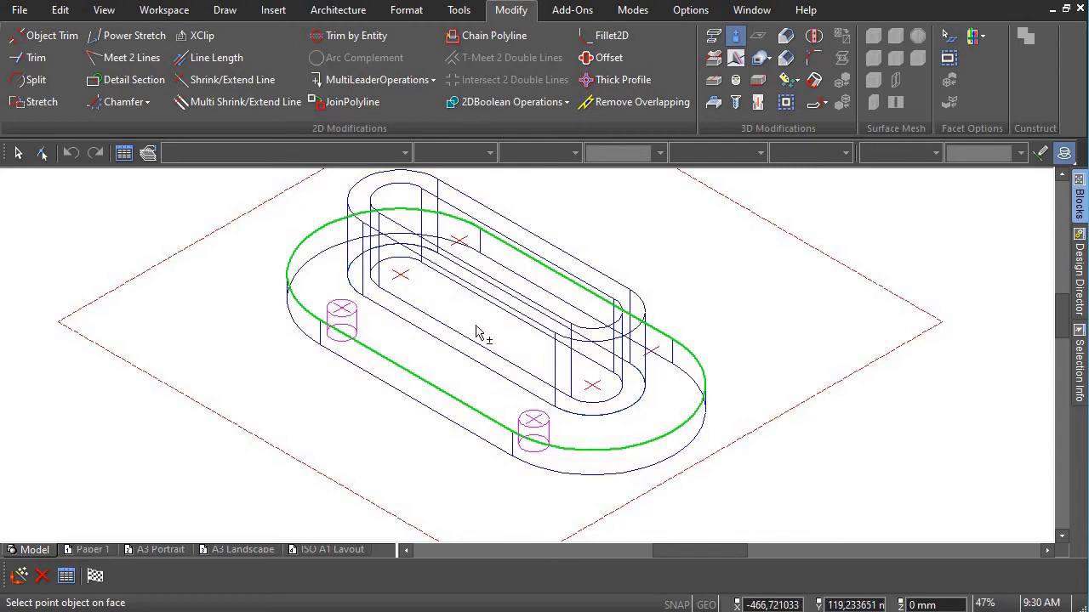
{"action": "scroll", "coordinate": [530, 357], "scroll_direction": "up", "scroll_amount": 2}
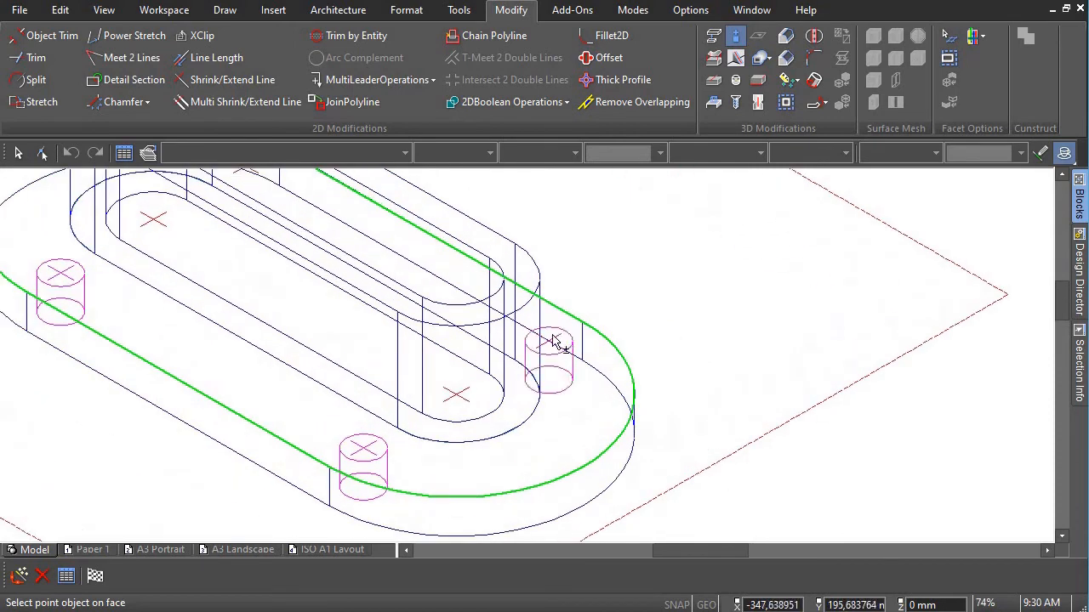
{"action": "scroll", "coordinate": [544, 353], "scroll_direction": "up", "scroll_amount": 1}
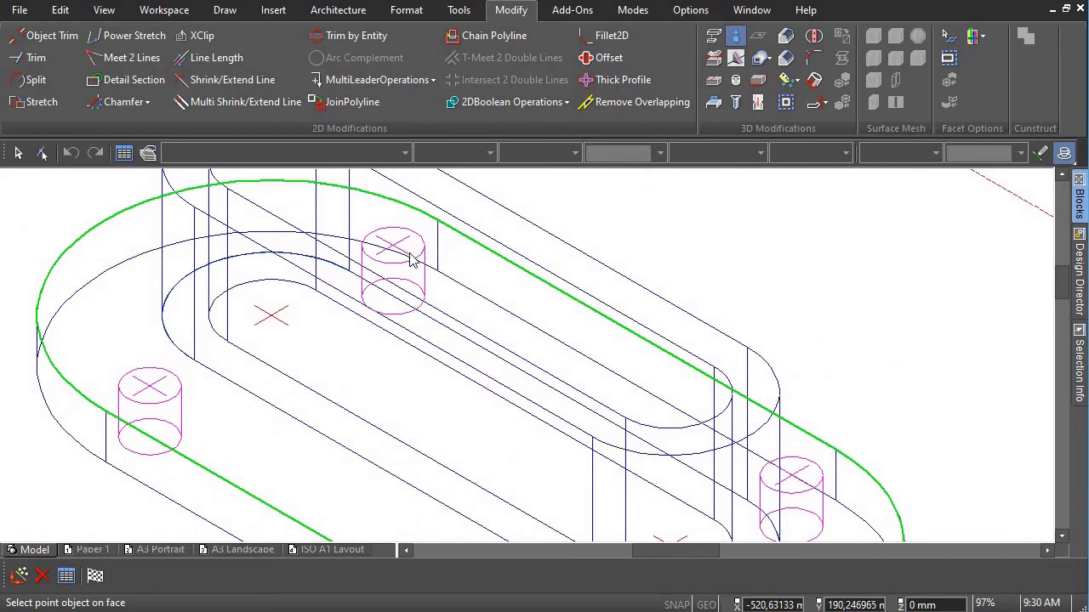
{"action": "left_click", "coordinate": [410, 255]}
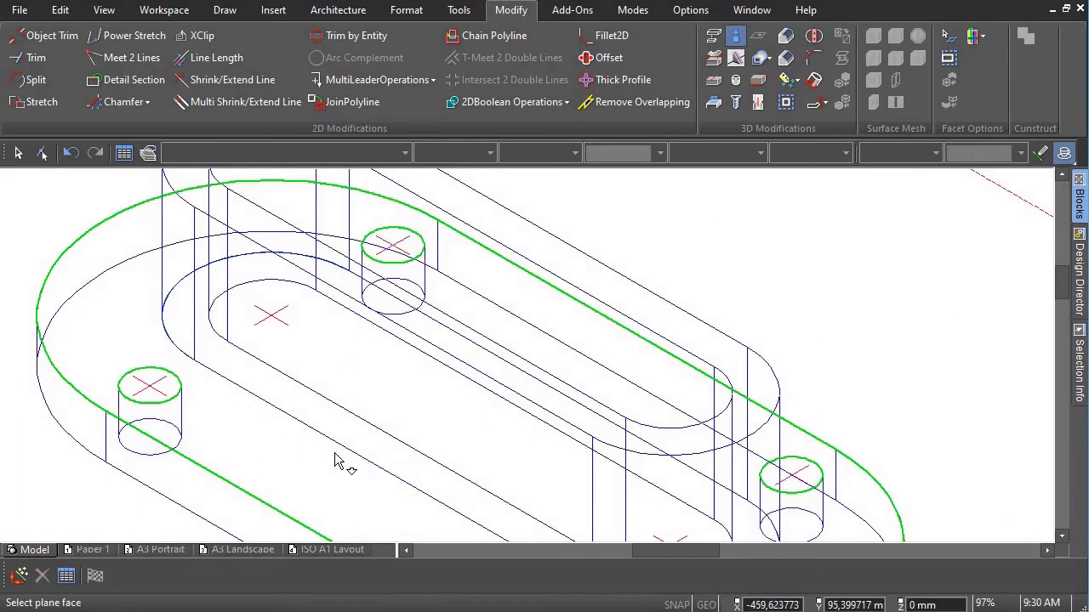
Step: Set the diameter for the next plain holes to 15 mm
{"action": "right_click", "coordinate": [711, 244]}
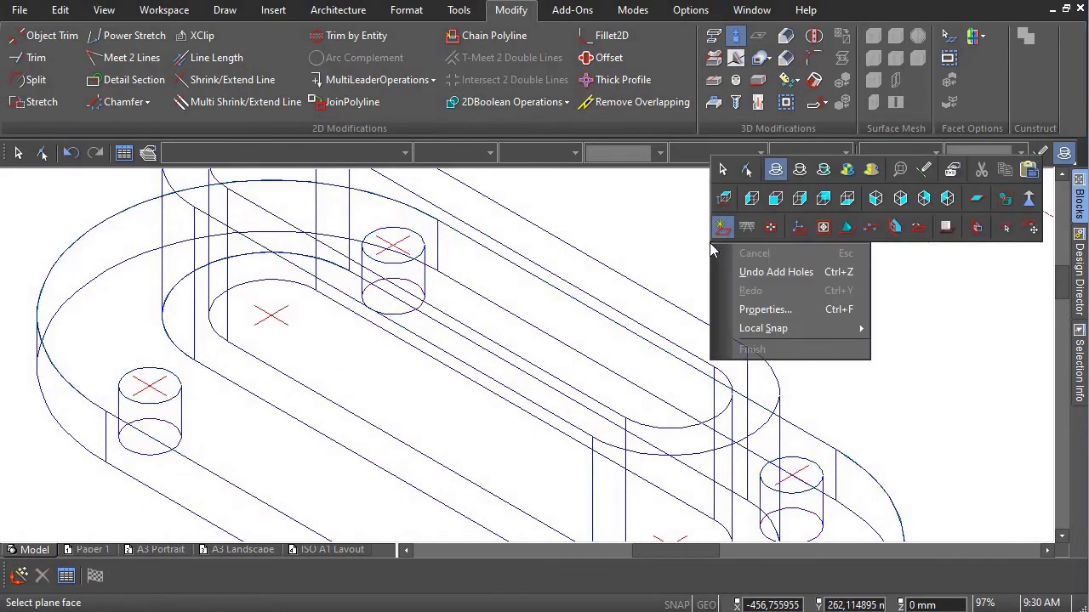
{"action": "left_click", "coordinate": [752, 308]}
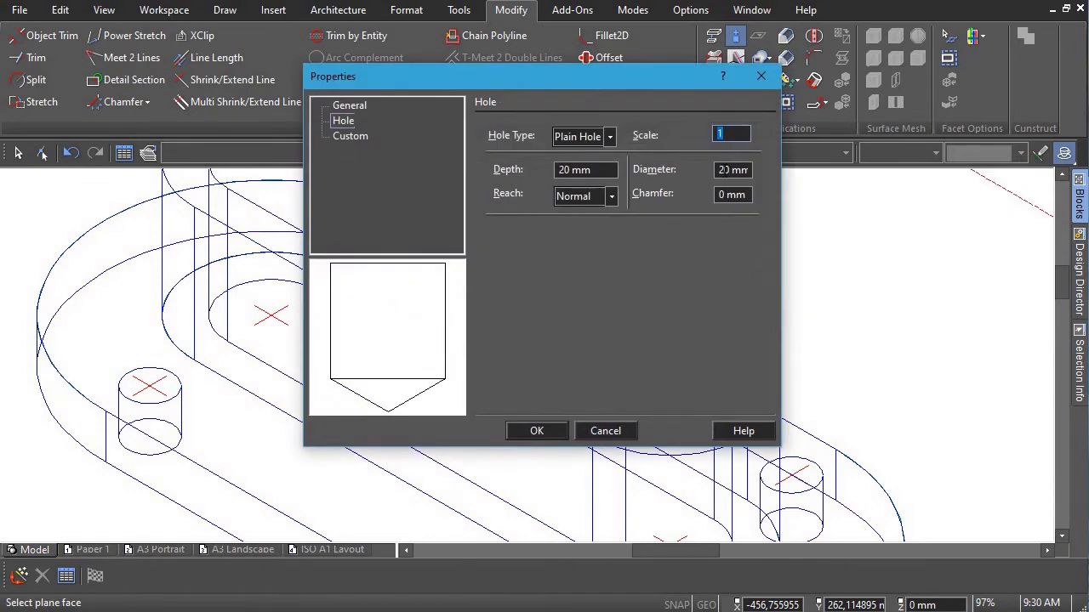
{"action": "left_click_drag", "start_coordinate": [719, 170], "coordinate": [772, 168]}
{"action": "type", "text": "15"}
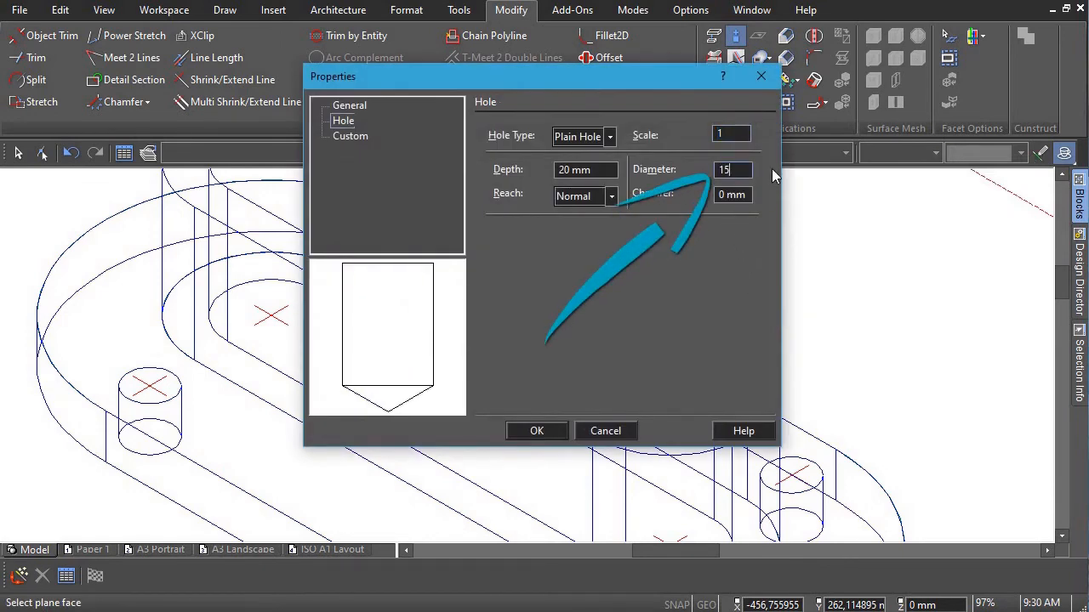
{"action": "left_click", "coordinate": [537, 432]}
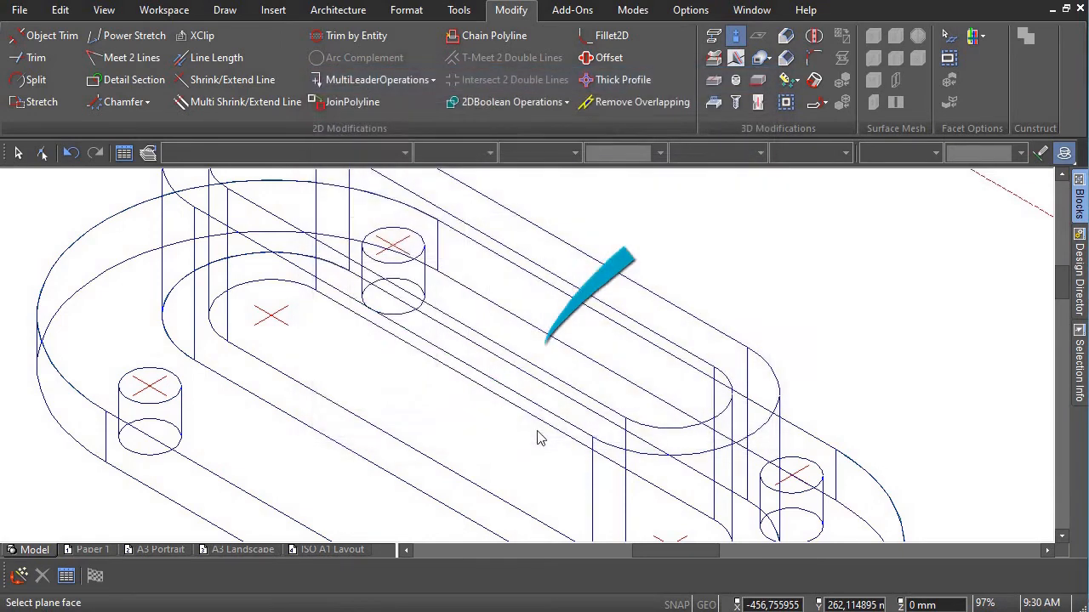
Step: Add holes on the base plate's upper face at the two point markers inside the hollow boss
{"action": "scroll", "coordinate": [528, 364], "scroll_direction": "down", "scroll_amount": 3}
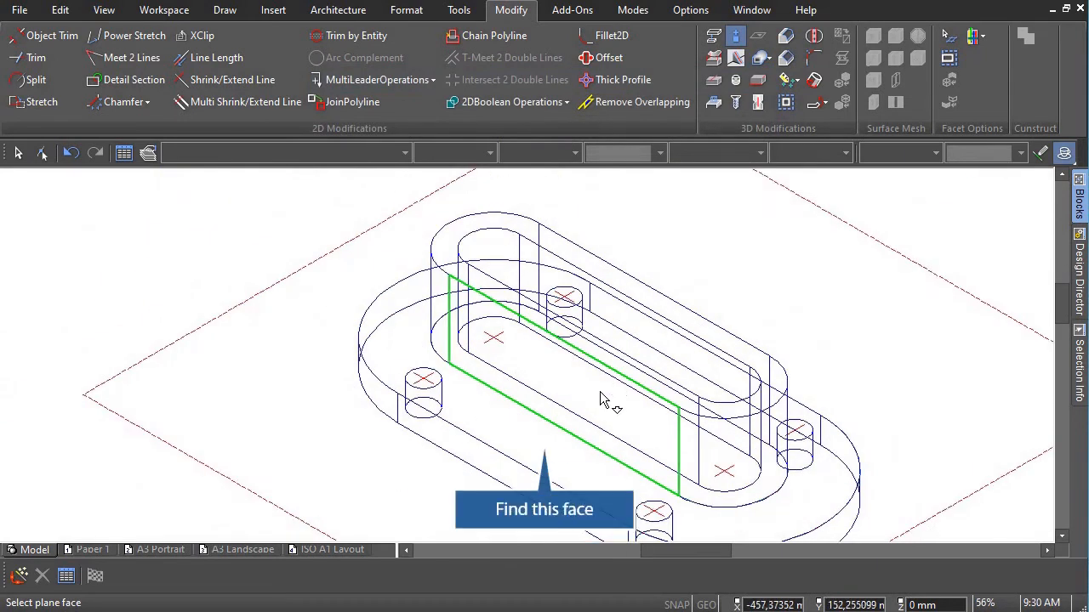
{"action": "left_click", "coordinate": [548, 442]}
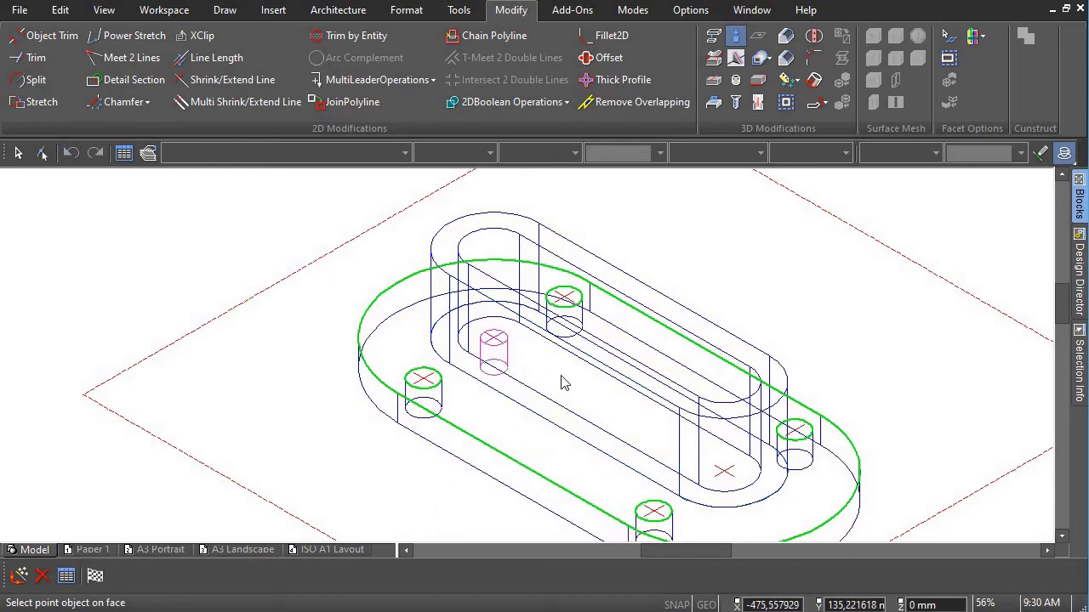
{"action": "left_click", "coordinate": [723, 473]}
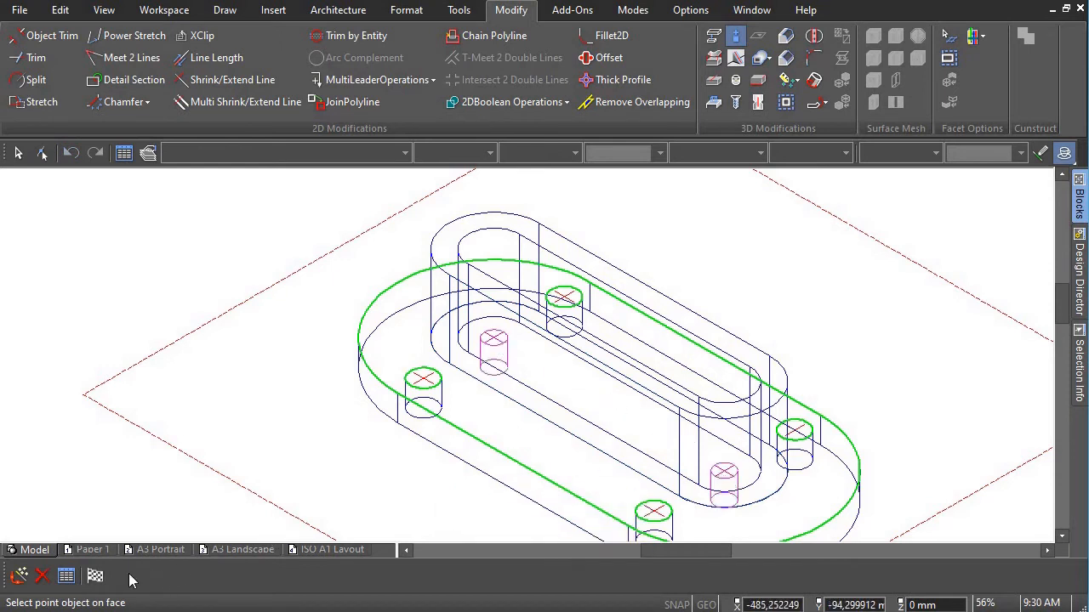
{"action": "left_click", "coordinate": [94, 578]}
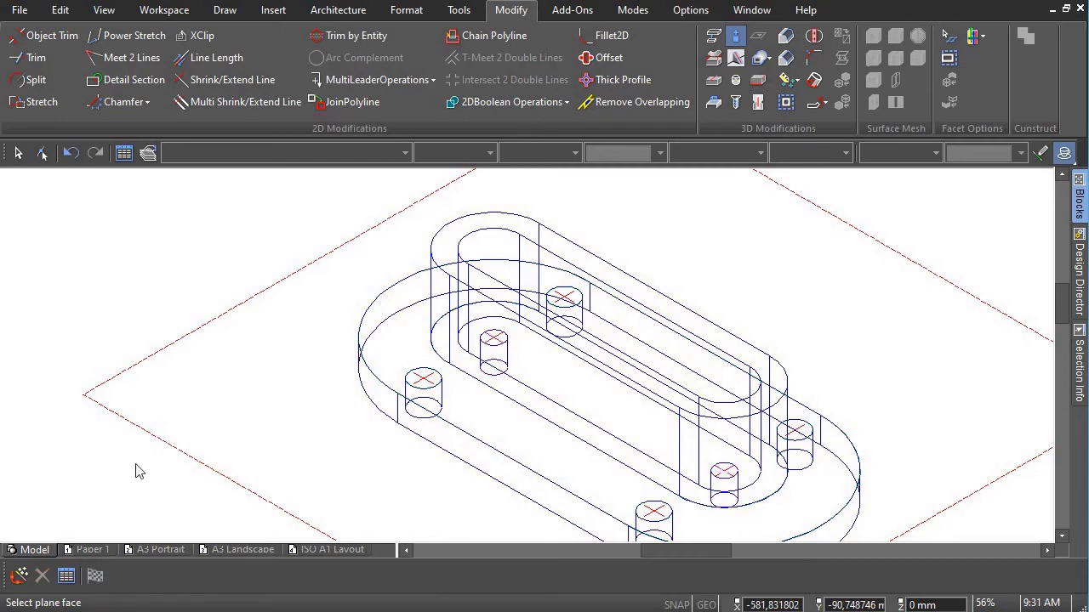
{"action": "middle_click_drag", "start_coordinate": [218, 505], "coordinate": [136, 465]}
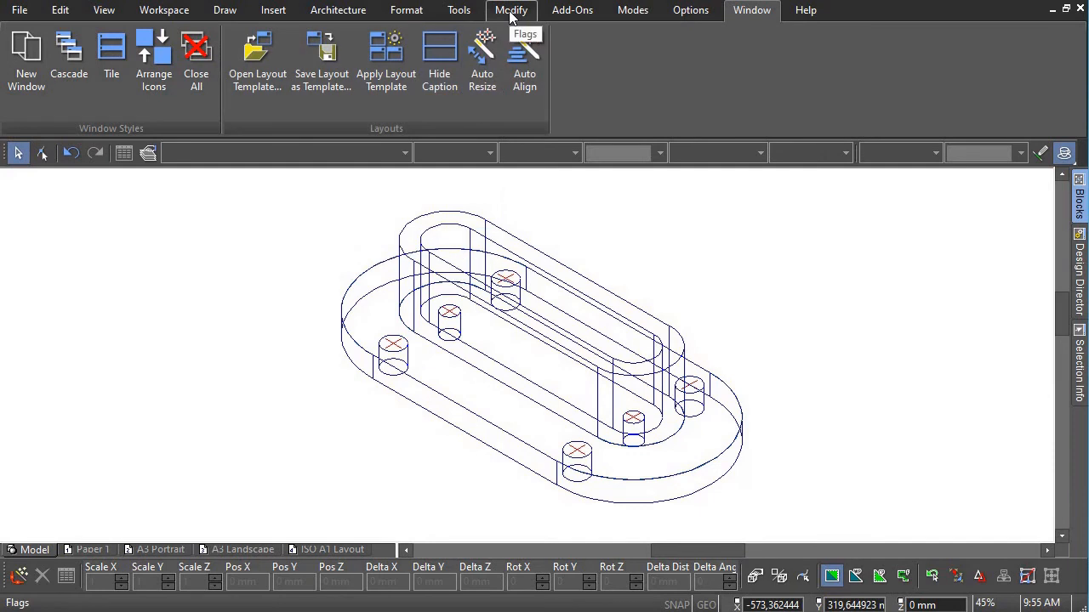
Step: Combine the hollow boss with the base plate part using 3D Add, and select the combined solid to check it
{"action": "left_click", "coordinate": [511, 12]}
{"action": "left_click", "coordinate": [760, 58]}
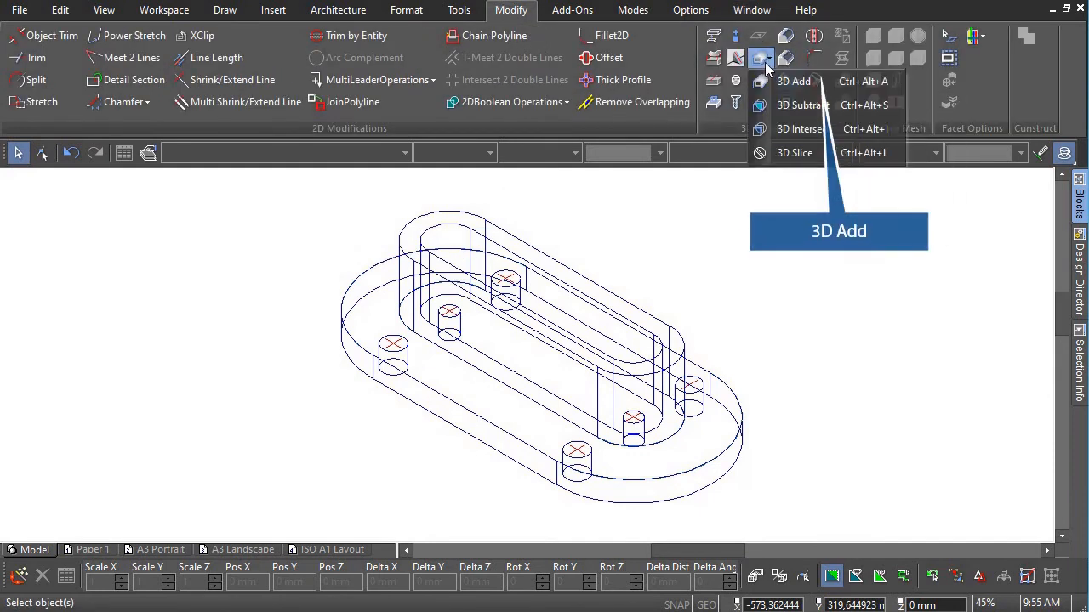
{"action": "left_click", "coordinate": [821, 83]}
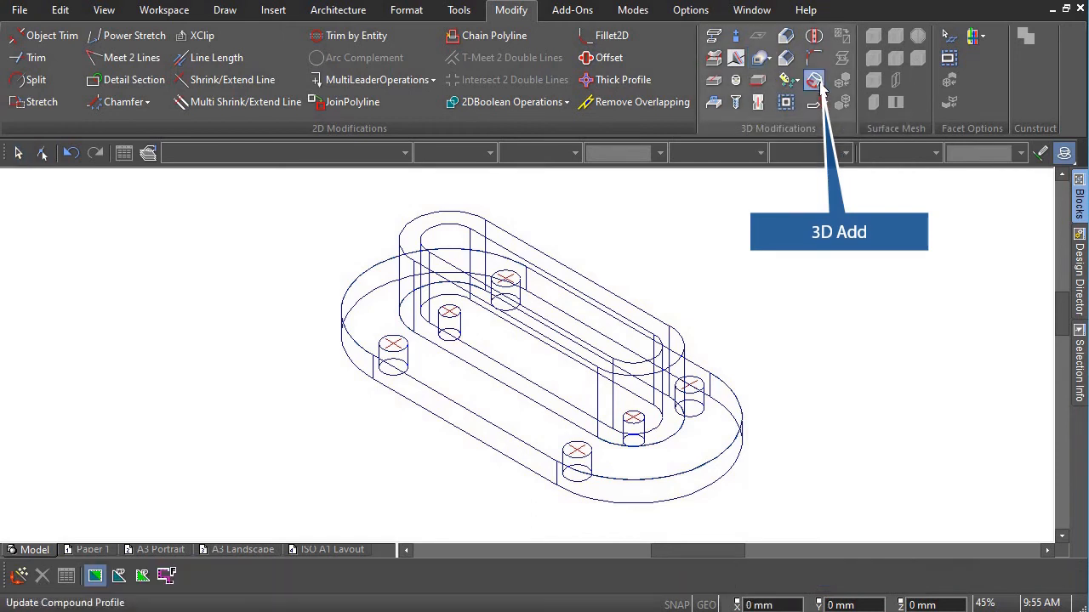
{"action": "left_click", "coordinate": [428, 225]}
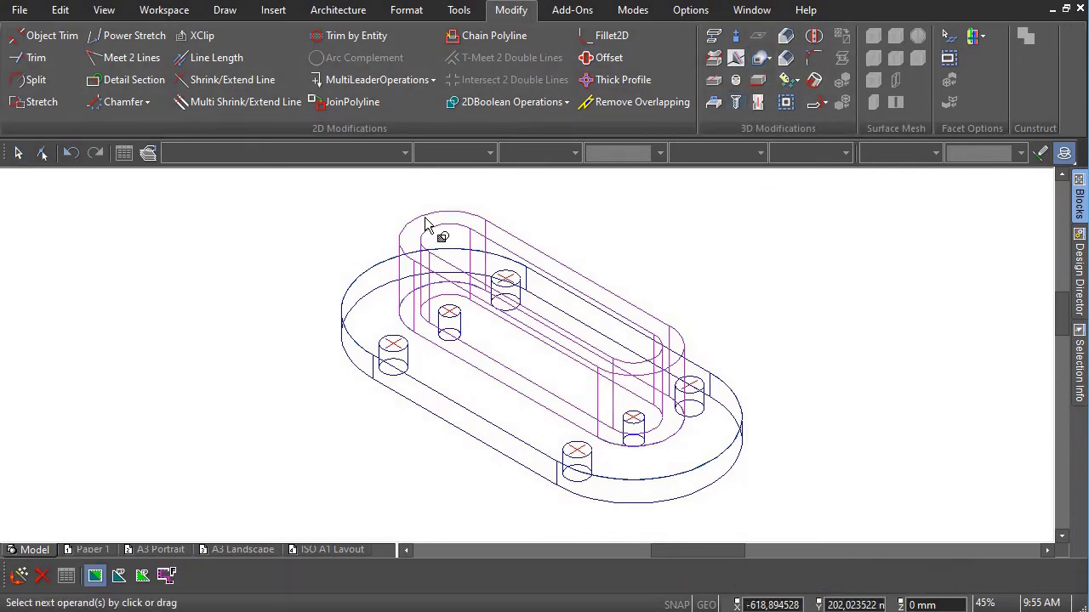
{"action": "left_click", "coordinate": [443, 401]}
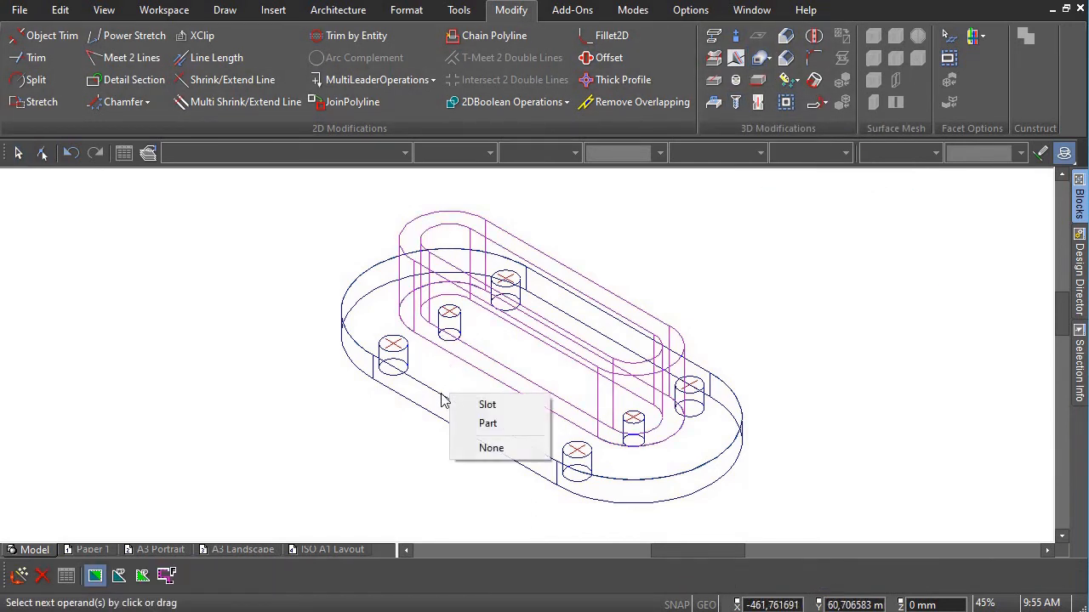
{"action": "left_click", "coordinate": [502, 425]}
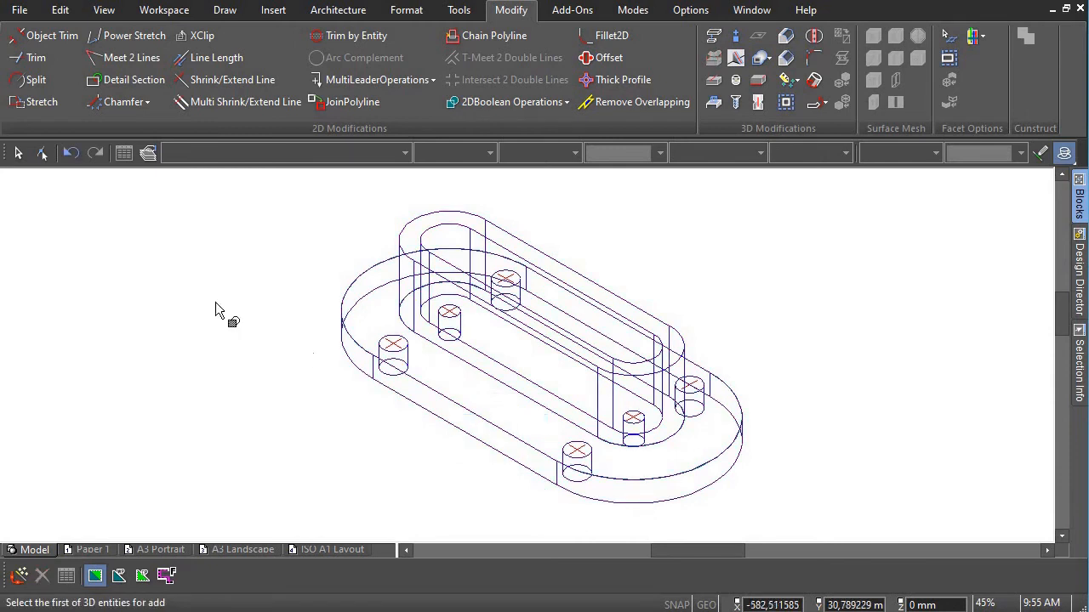
{"action": "left_click", "coordinate": [19, 154]}
{"action": "left_click", "coordinate": [594, 296]}
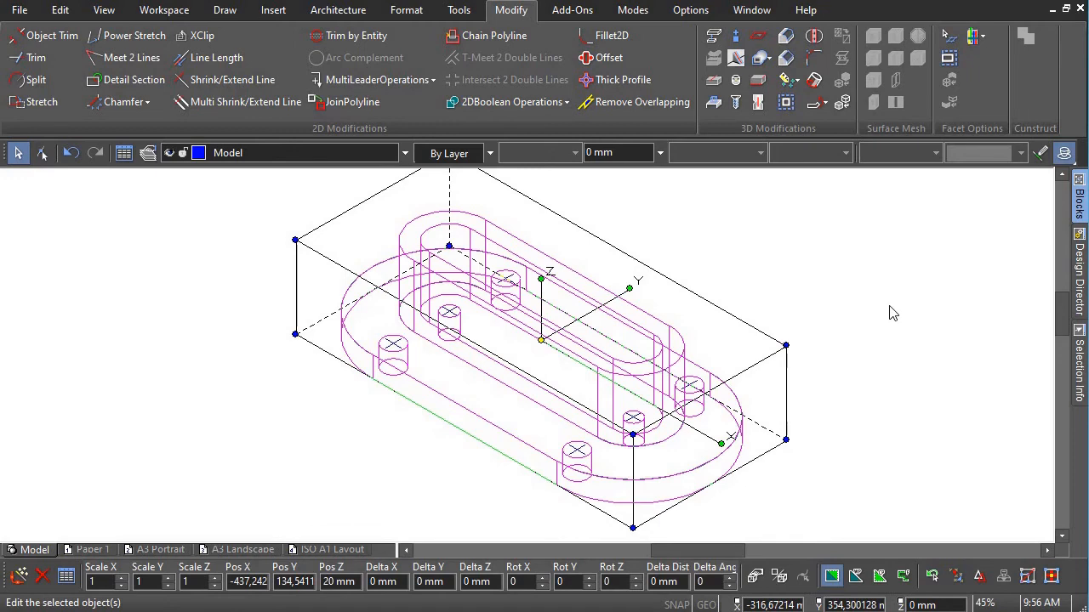
{"action": "key", "text": "Escape"}
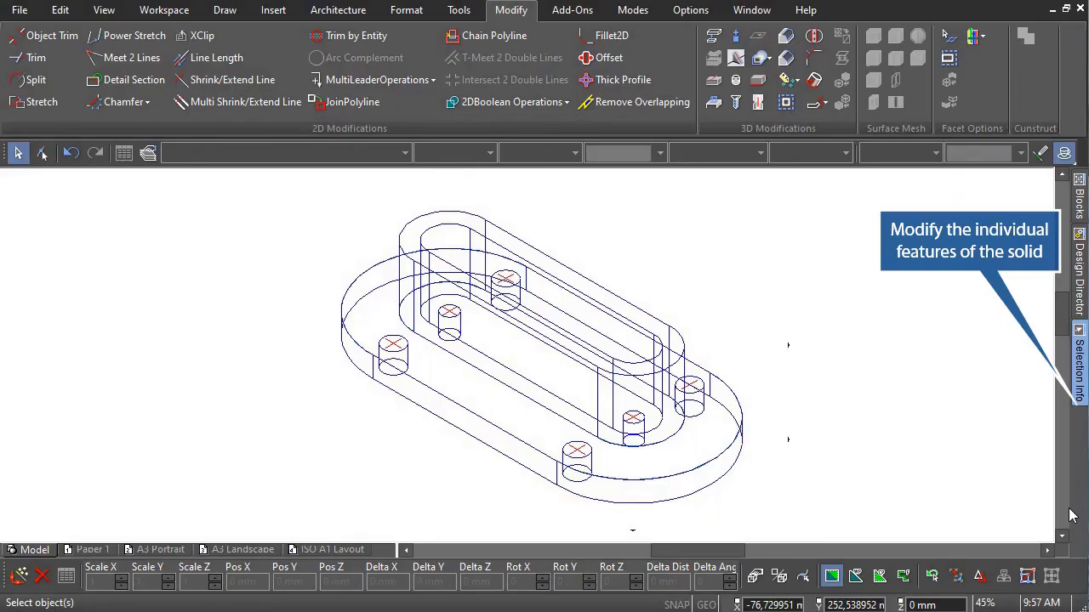
Step: Set the diameter of the two plain holes inside the boss to 10 mm through the combined solid's part tree
{"action": "right_click", "coordinate": [720, 463]}
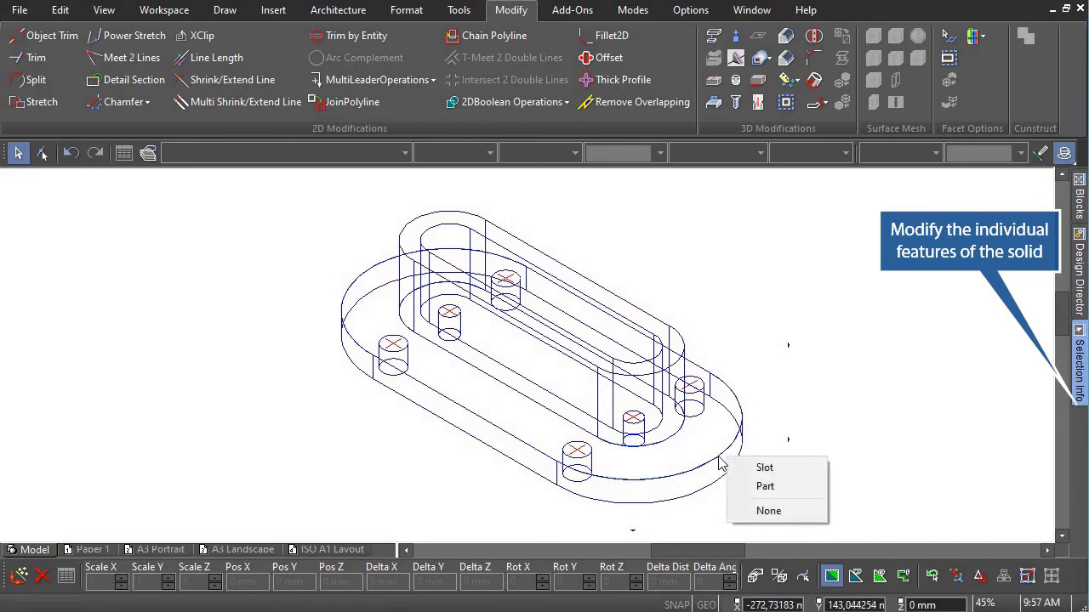
{"action": "left_click", "coordinate": [767, 485]}
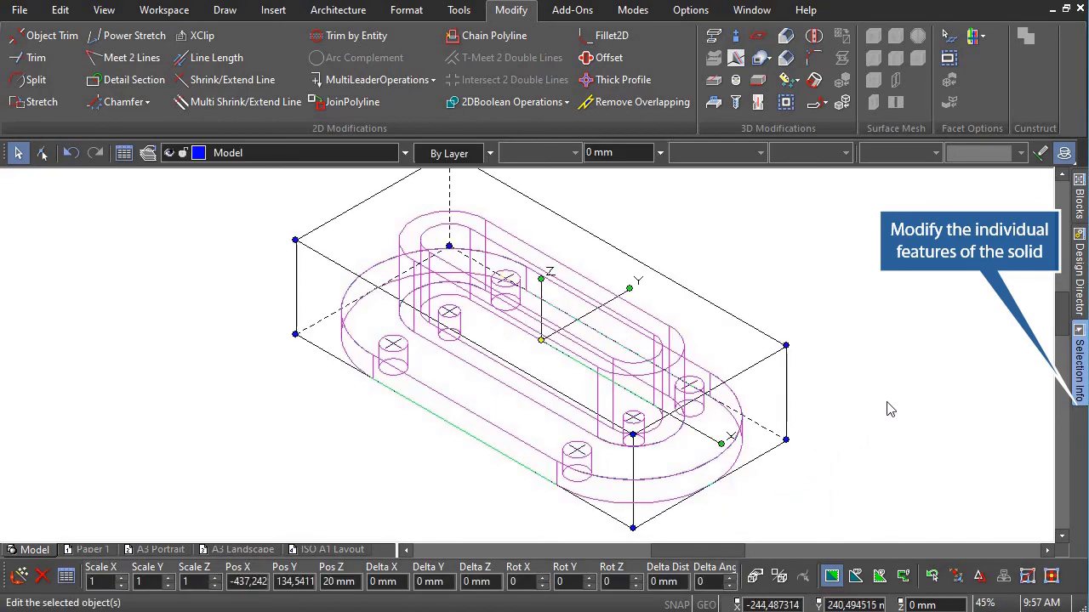
{"action": "left_click", "coordinate": [1080, 376]}
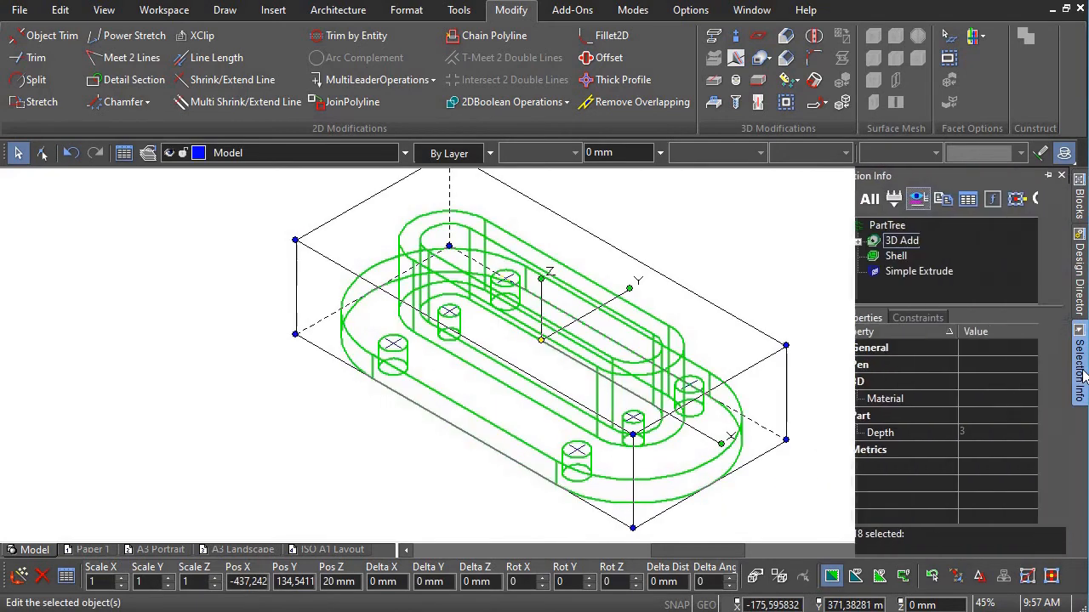
{"action": "left_click", "coordinate": [858, 242]}
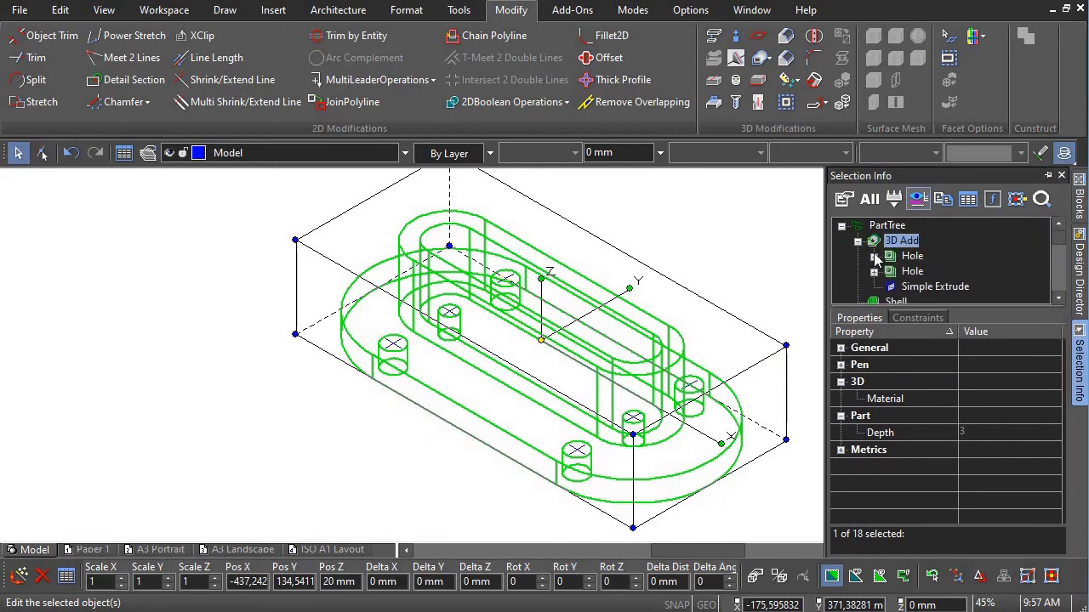
{"action": "left_click", "coordinate": [873, 256]}
{"action": "left_click", "coordinate": [928, 271]}
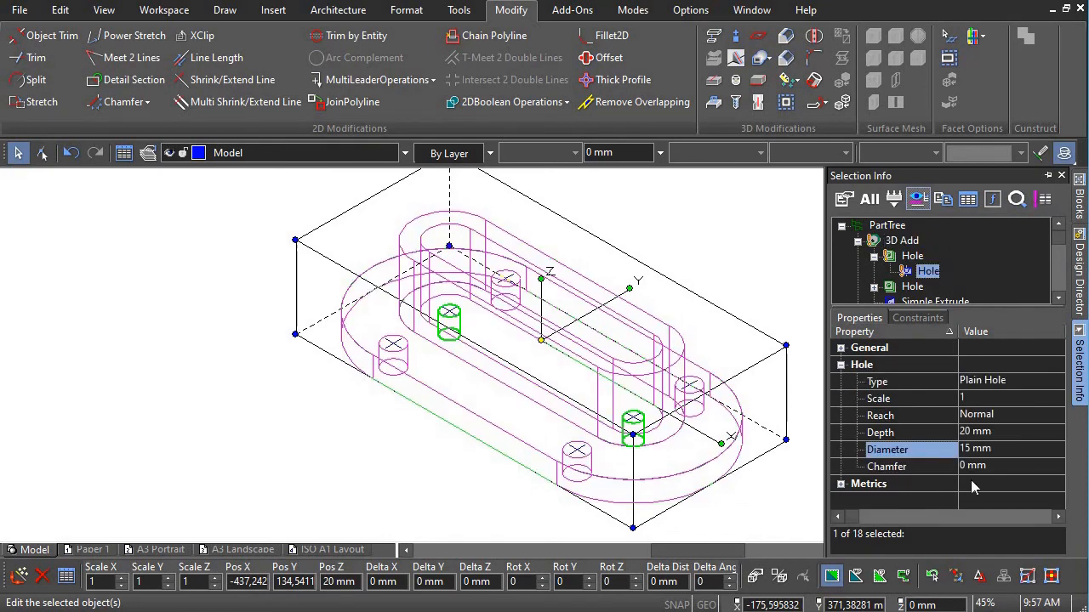
{"action": "left_click", "coordinate": [962, 455]}
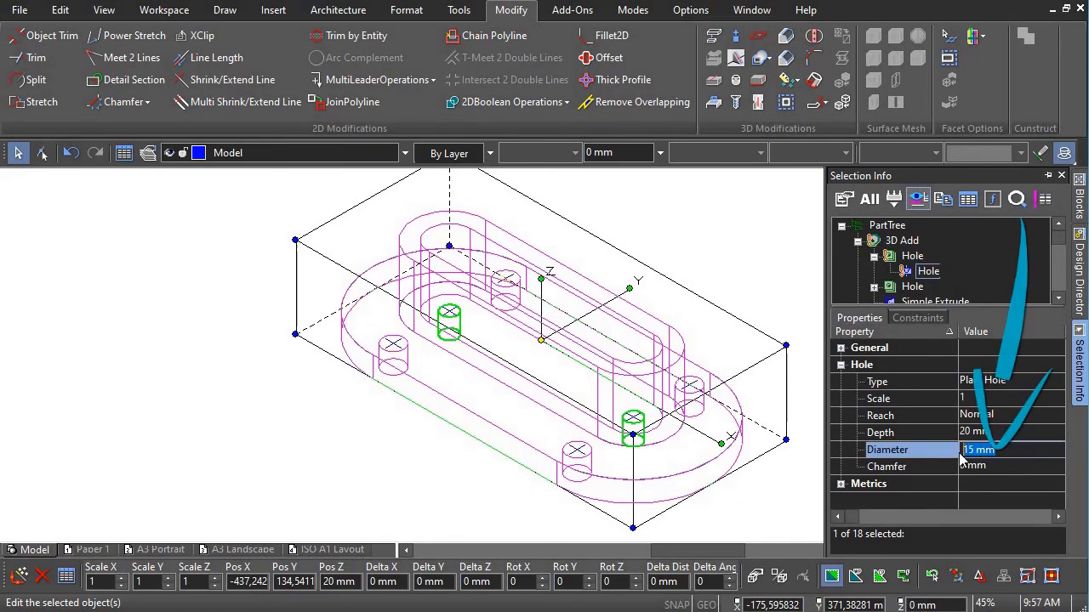
{"action": "type", "text": "10"}
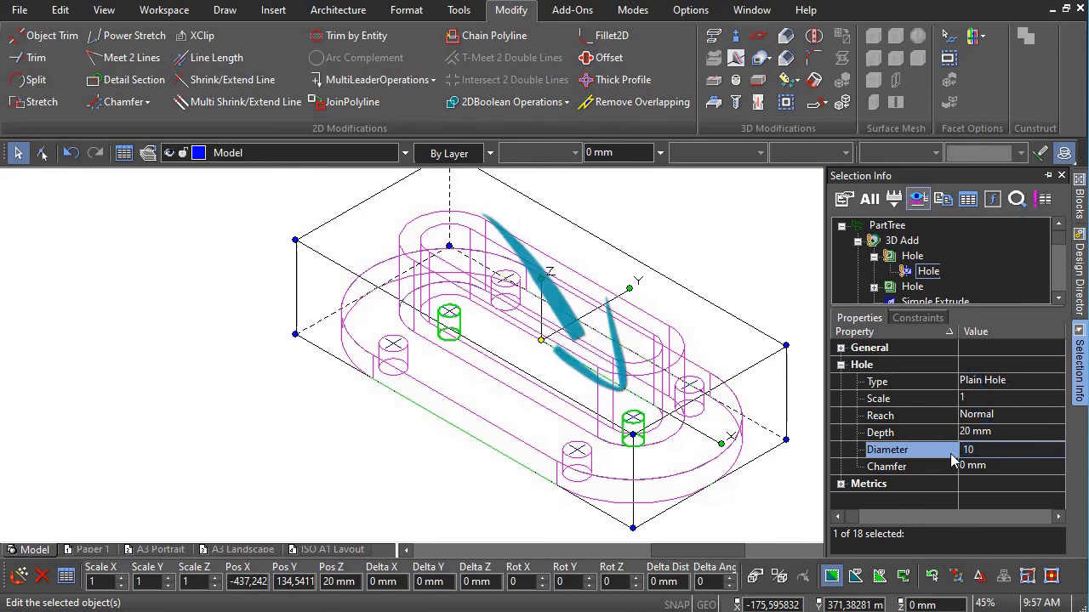
{"action": "key", "text": "Return"}
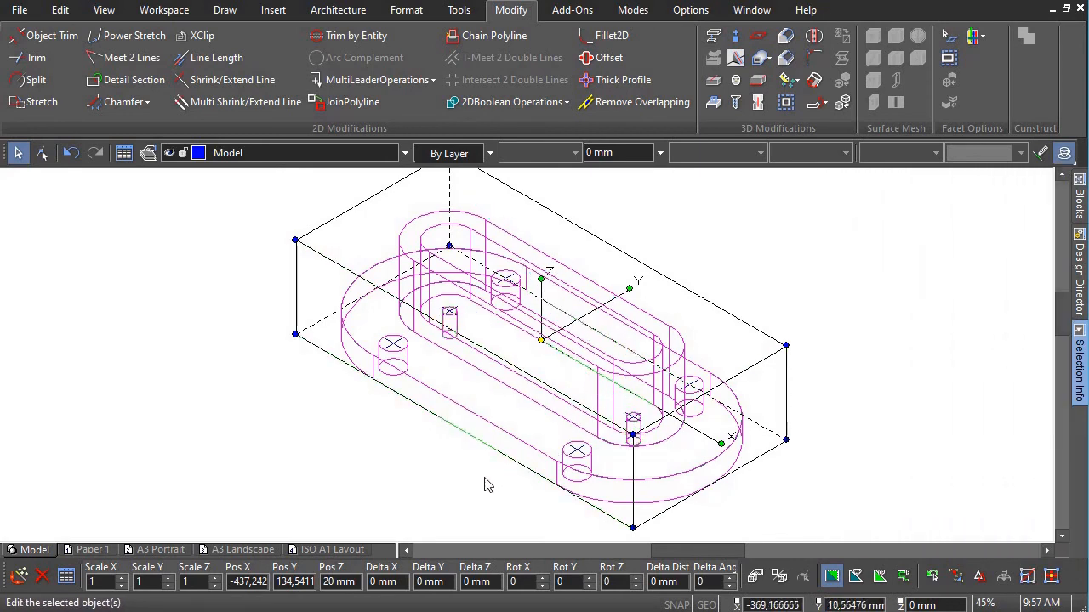
Step: Set the boss's Shell thickness to -5 mm in the solid's part tree
{"action": "mouse_move", "coordinate": [1079, 366]}
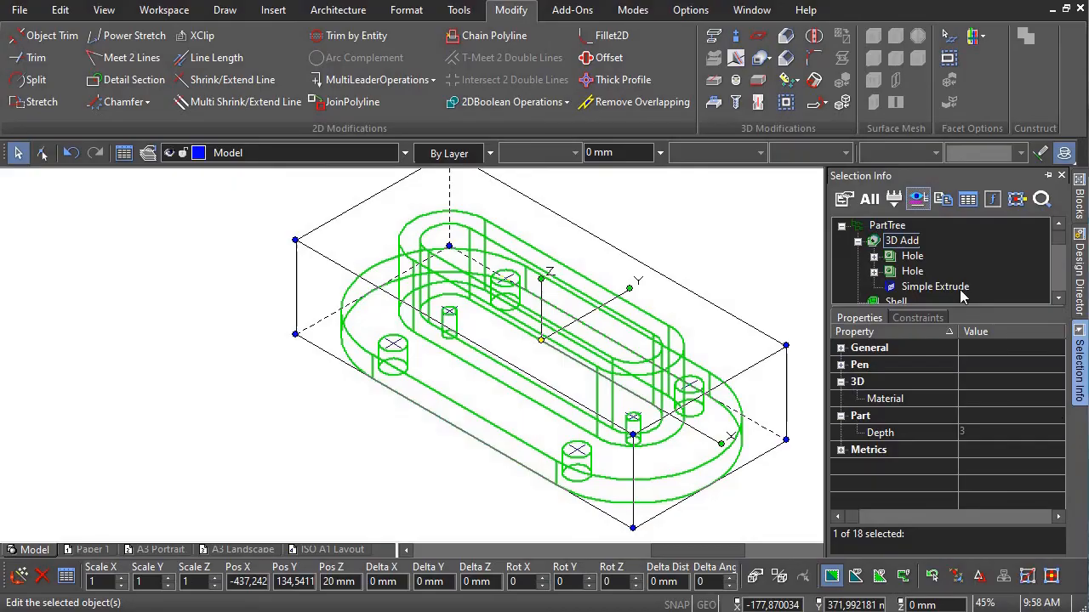
{"action": "left_click", "coordinate": [1059, 299]}
{"action": "left_click", "coordinate": [896, 286]}
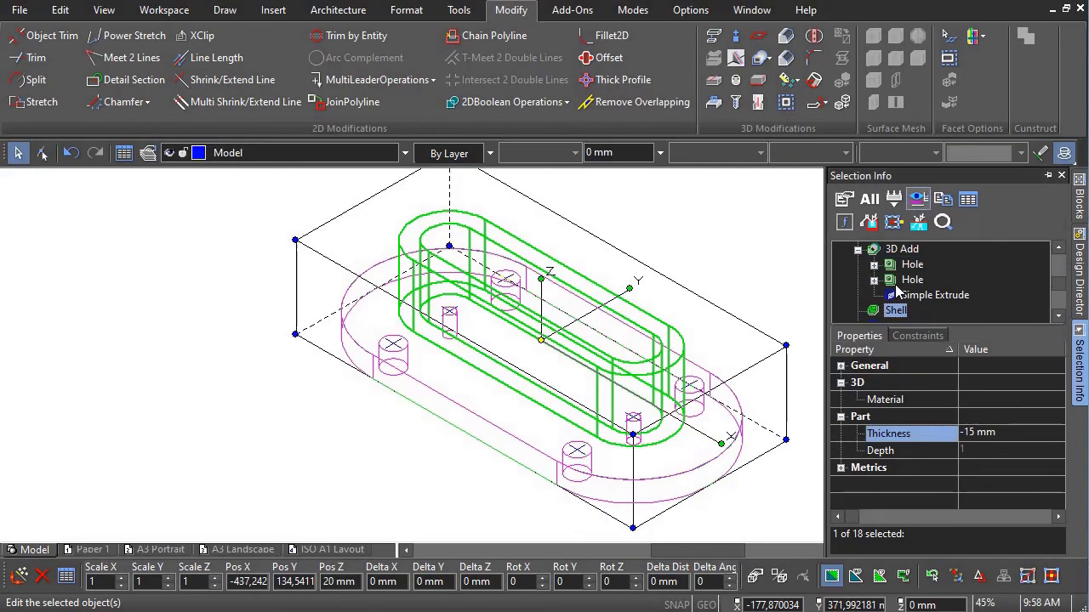
{"action": "left_click", "coordinate": [980, 434]}
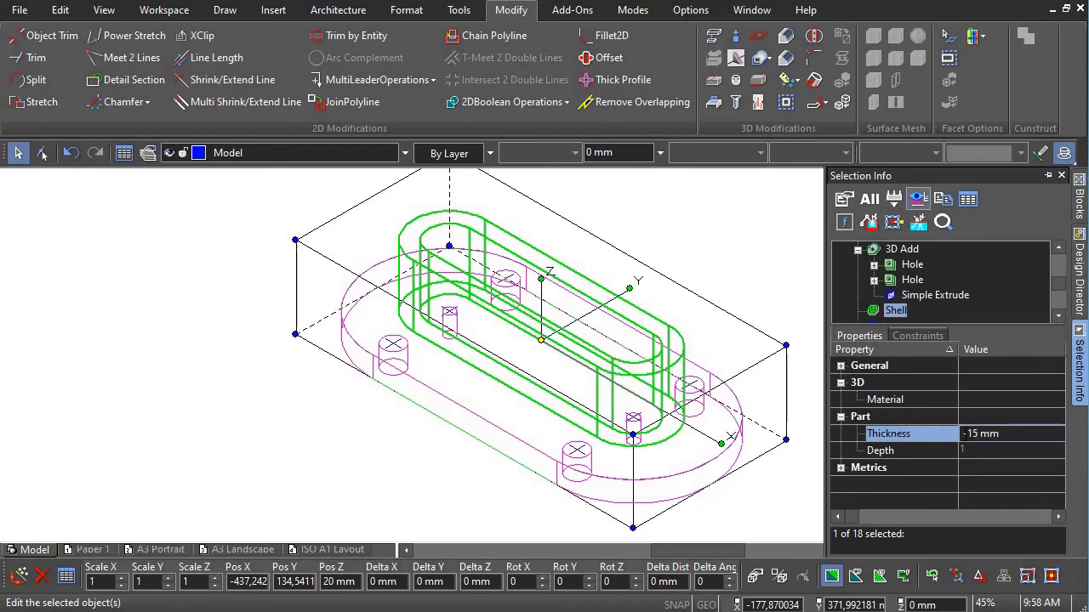
{"action": "left_click_drag", "start_coordinate": [970, 434], "coordinate": [1019, 435]}
{"action": "key", "text": "BackSpace"}
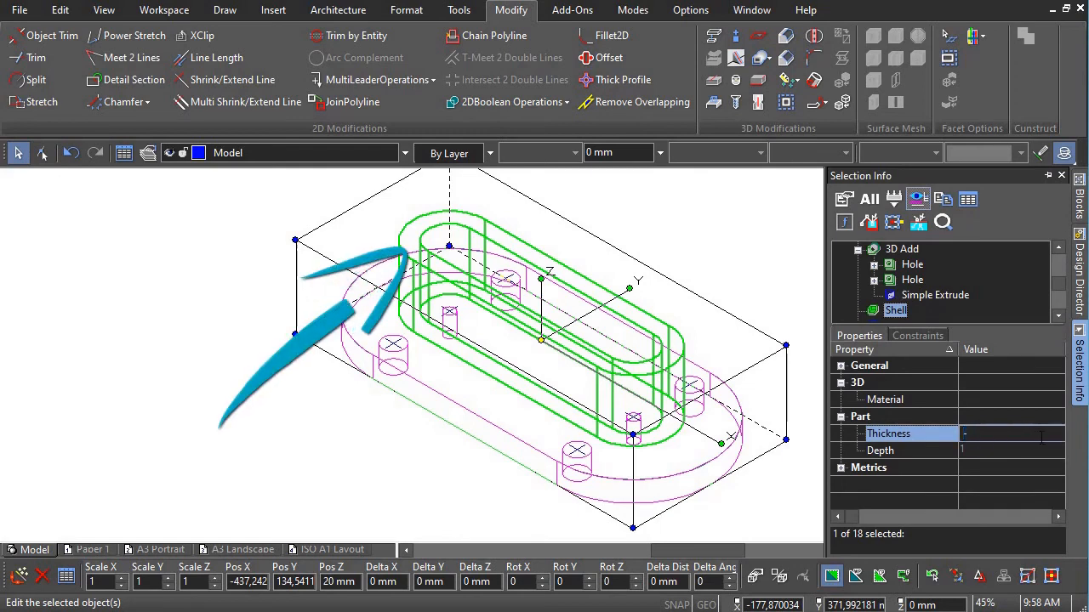
{"action": "type", "text": "5"}
{"action": "key", "text": "Return"}
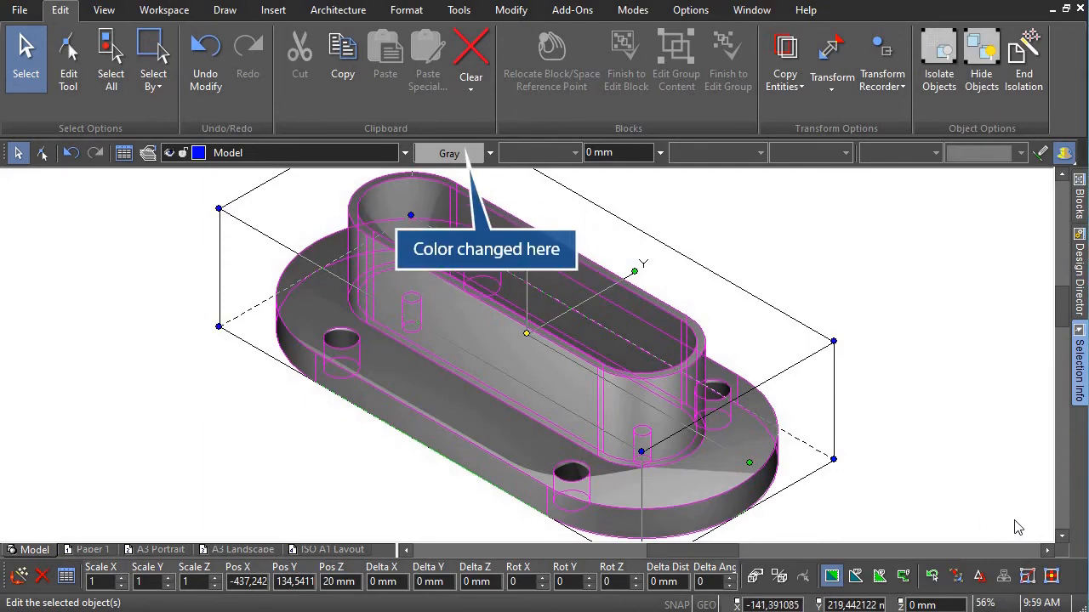
Step: Deselect the solid and turn off the foreground wireframe for nonrenderable and renderable objects in the camera's advanced rendering properties
{"action": "left_click", "coordinate": [1019, 527]}
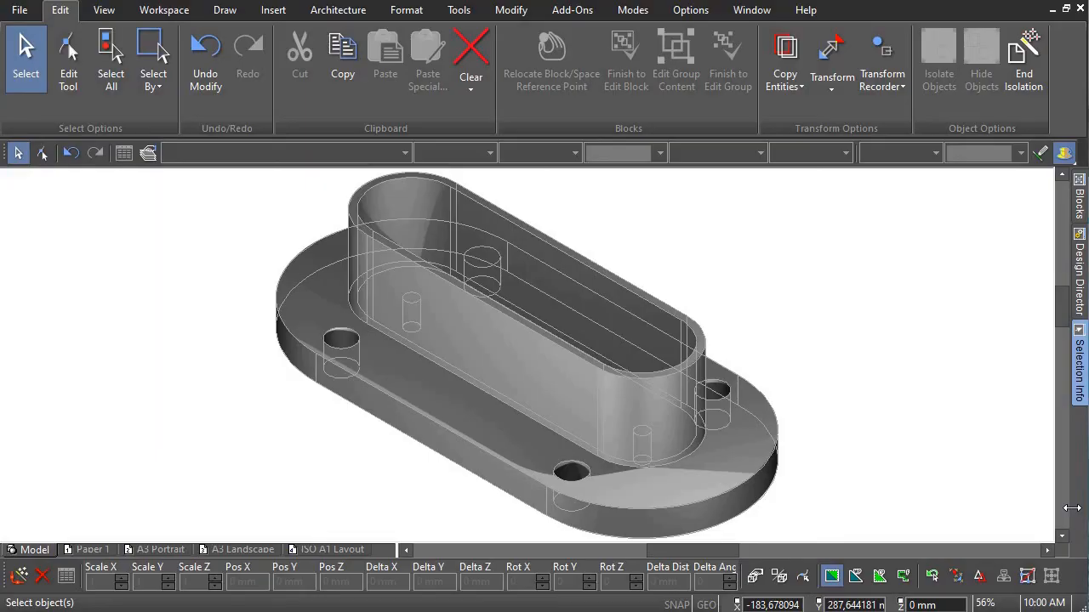
{"action": "right_click", "coordinate": [662, 250]}
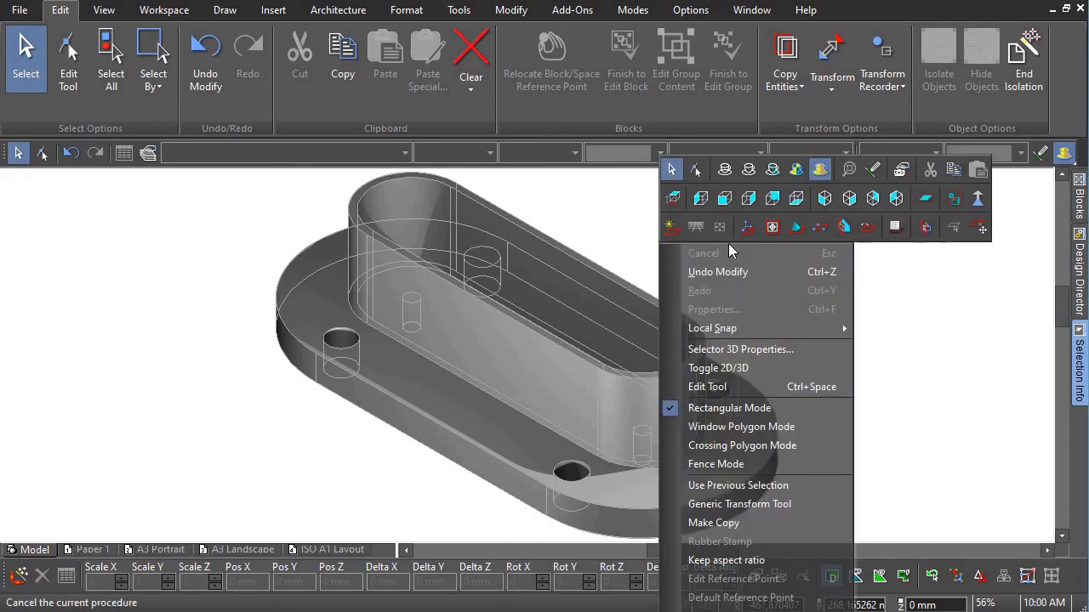
{"action": "left_click", "coordinate": [806, 194]}
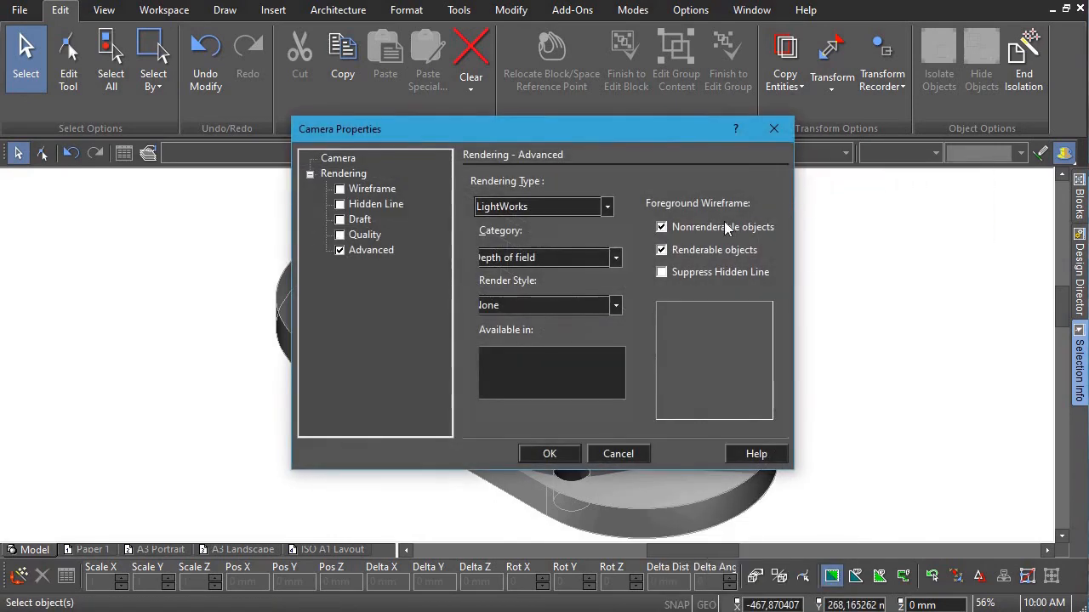
{"action": "left_click", "coordinate": [662, 228]}
{"action": "left_click", "coordinate": [662, 251]}
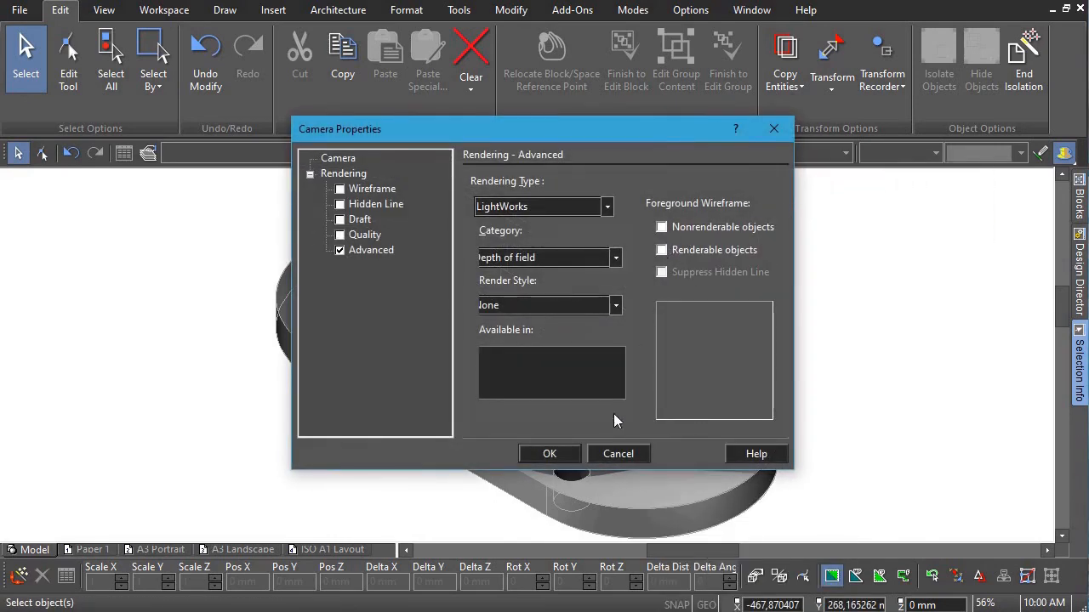
{"action": "left_click", "coordinate": [557, 454]}
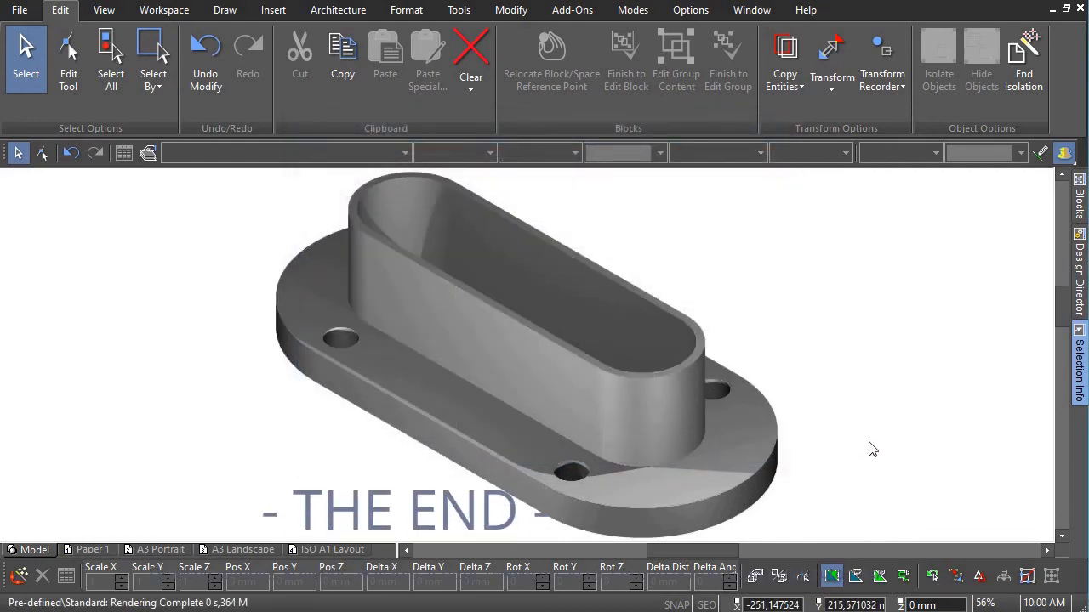